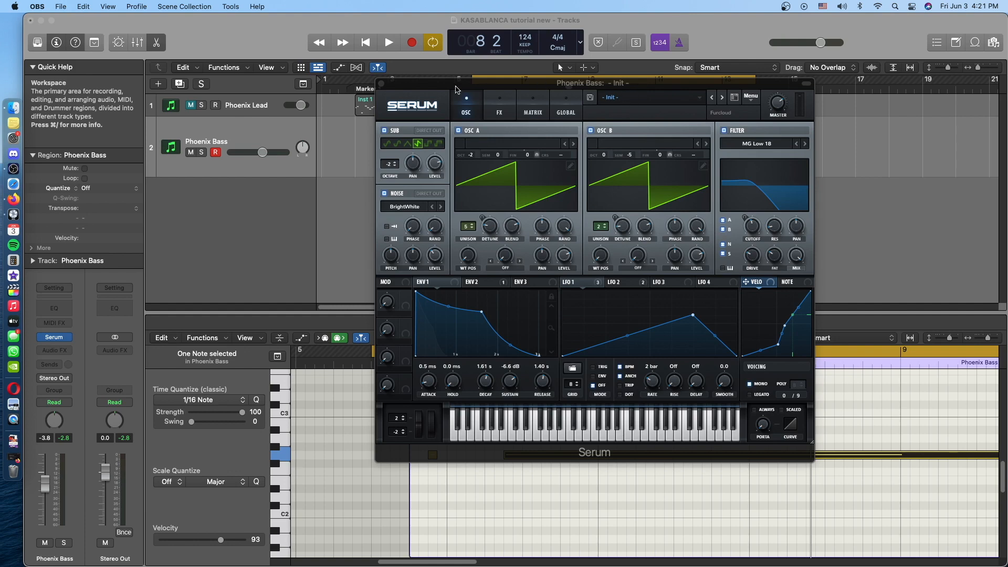
Close the Serum window, play back the Phoenix Bass region and inspect its notes in the Piano Roll.
click(382, 83)
click(346, 172)
key(space)
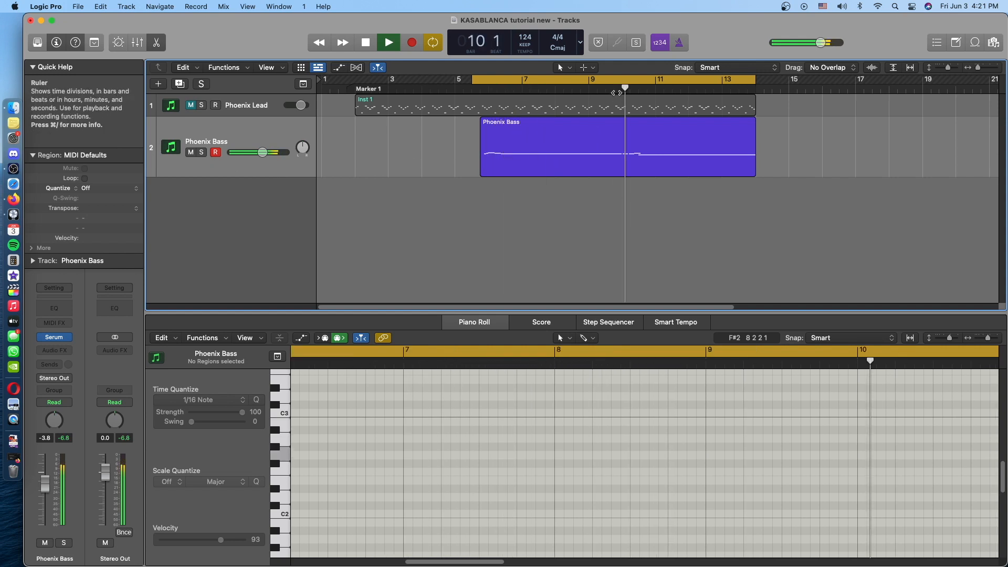
key(space)
click(603, 152)
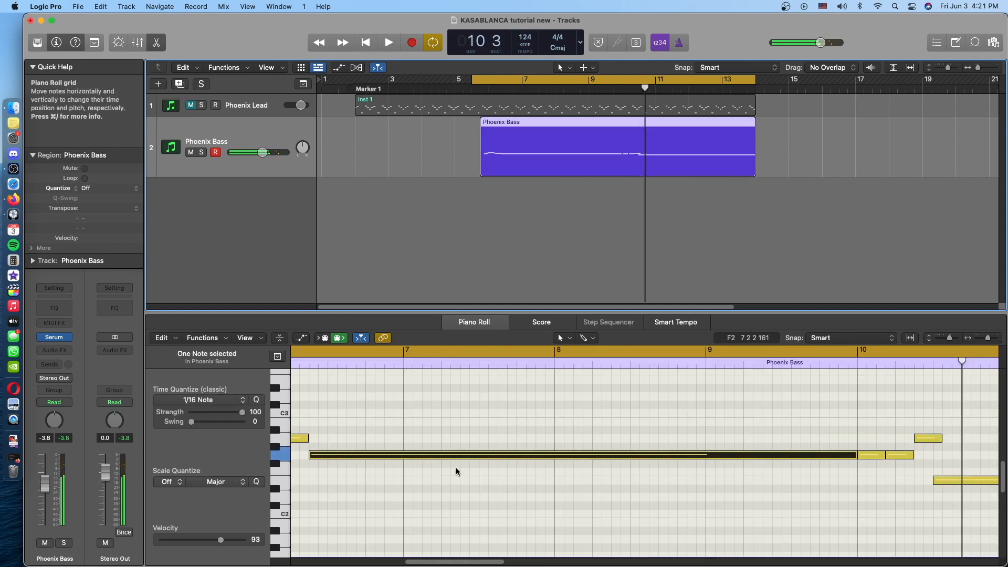
scroll(495, 407, left, 6)
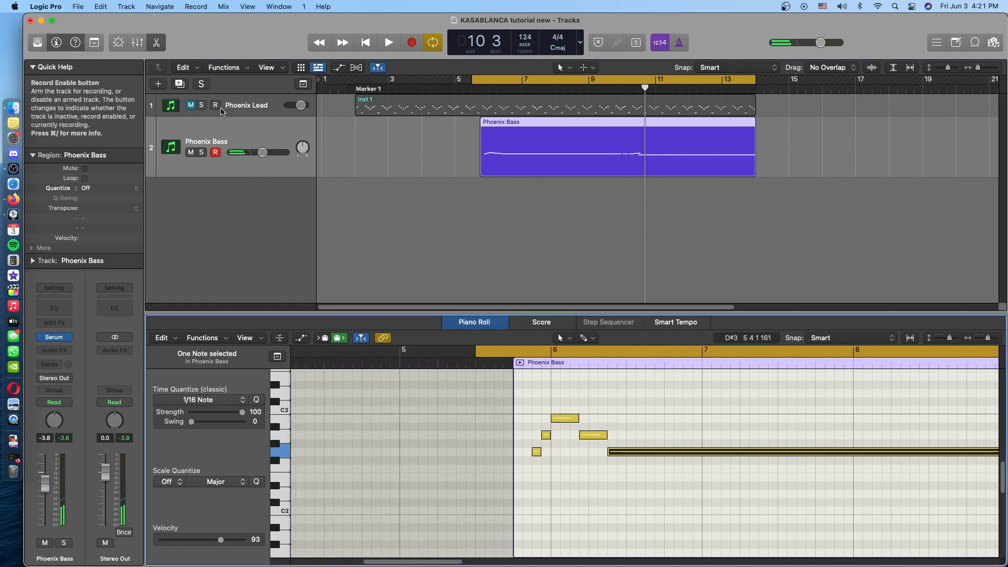
Unmute the Phoenix Lead track and play it together with the Phoenix Bass track.
click(239, 107)
click(238, 107)
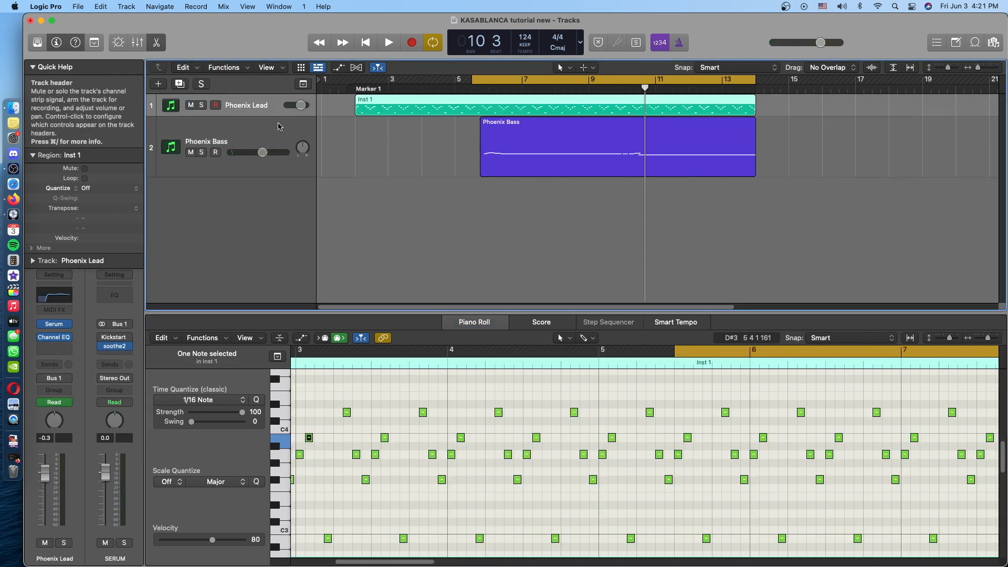
click(437, 152)
key(space)
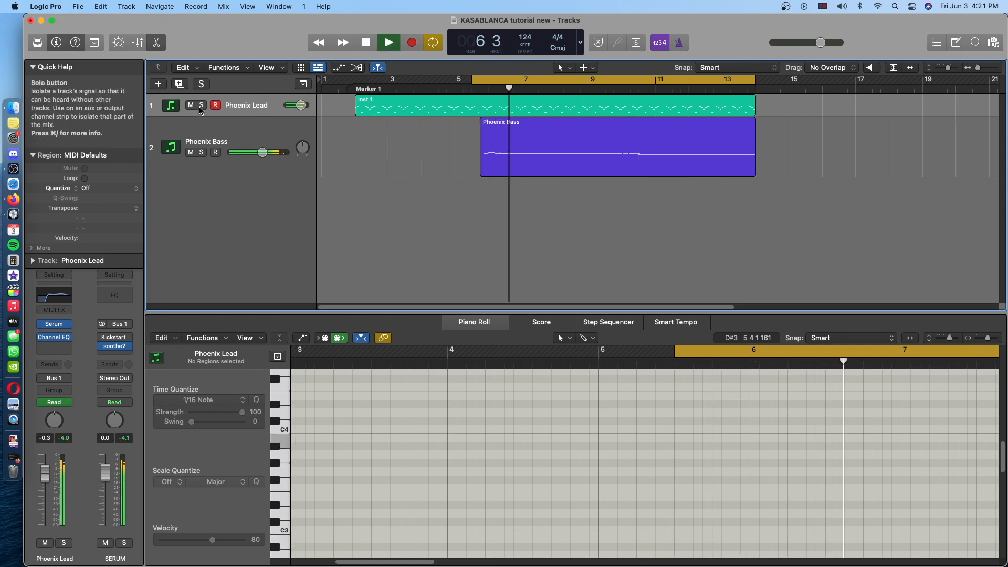
click(265, 104)
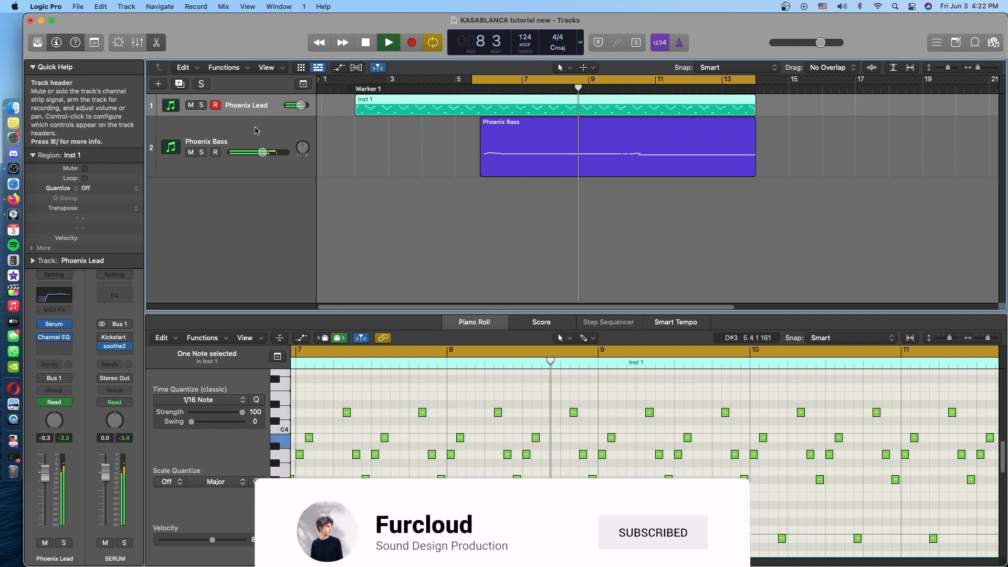
Solo the Phoenix Bass track to hear it alone and stop playback.
click(202, 155)
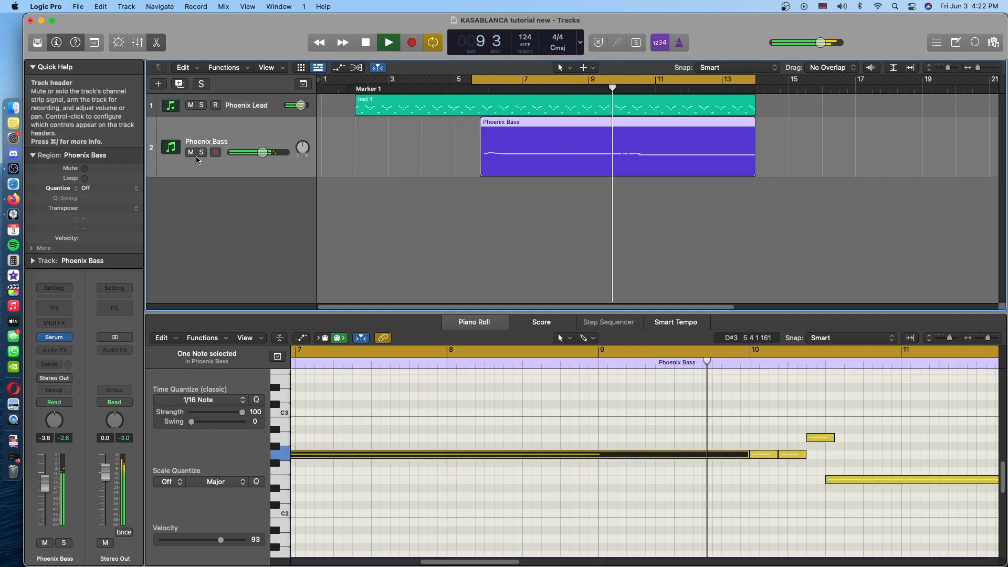
click(201, 154)
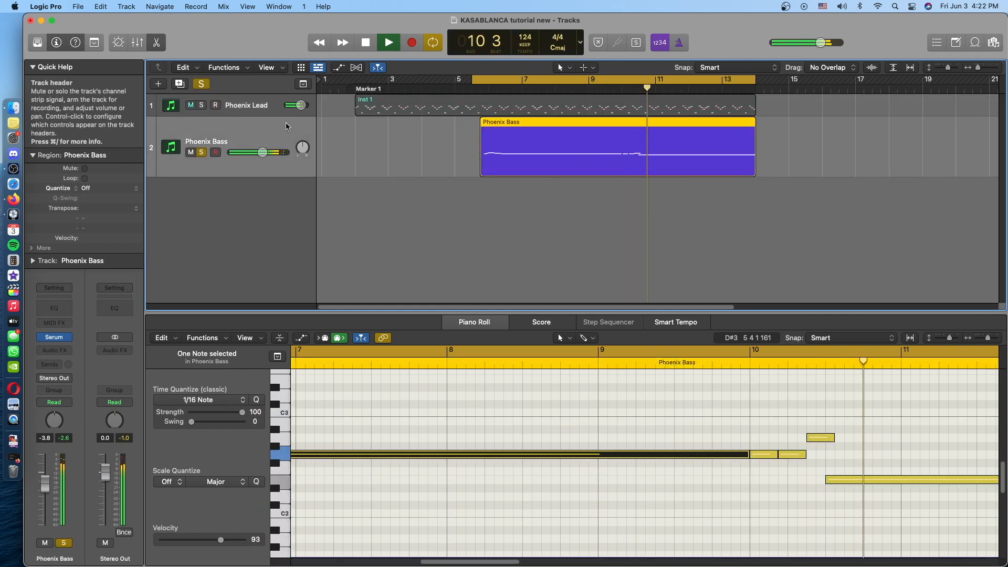
key(space)
Delete the Phoenix Lead track together with its Inst 1 region.
click(266, 107)
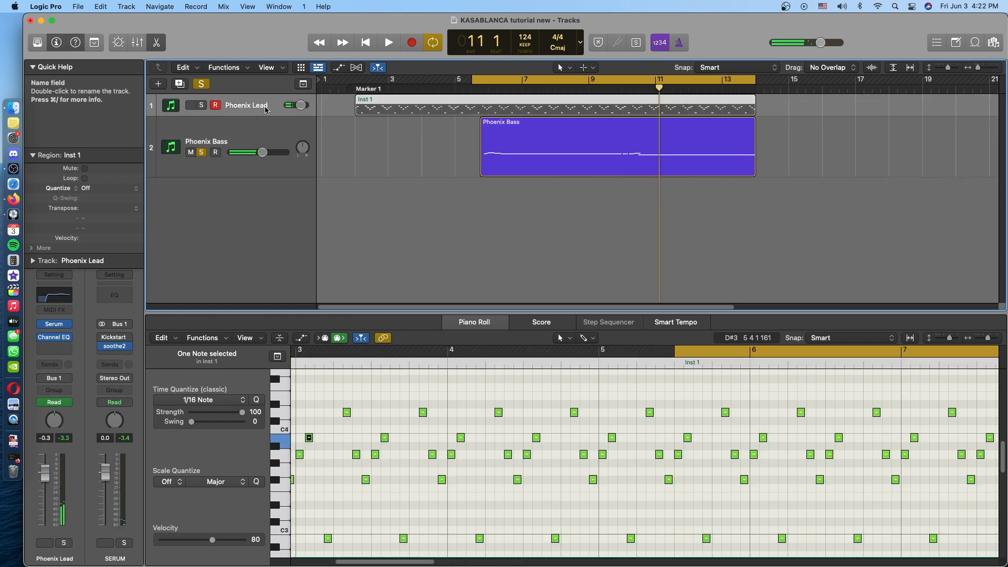
key(BackSpace)
key(Return)
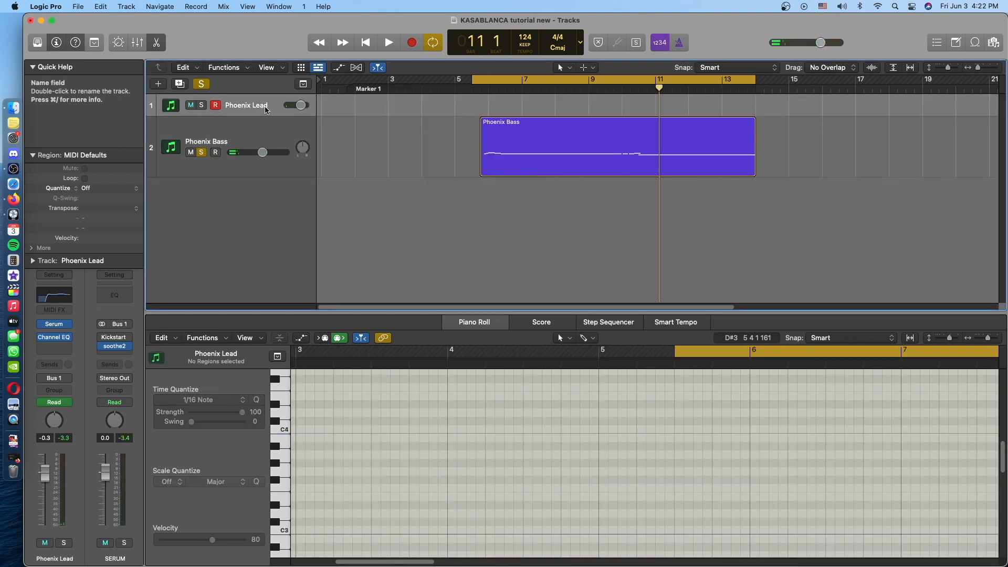
key(BackSpace)
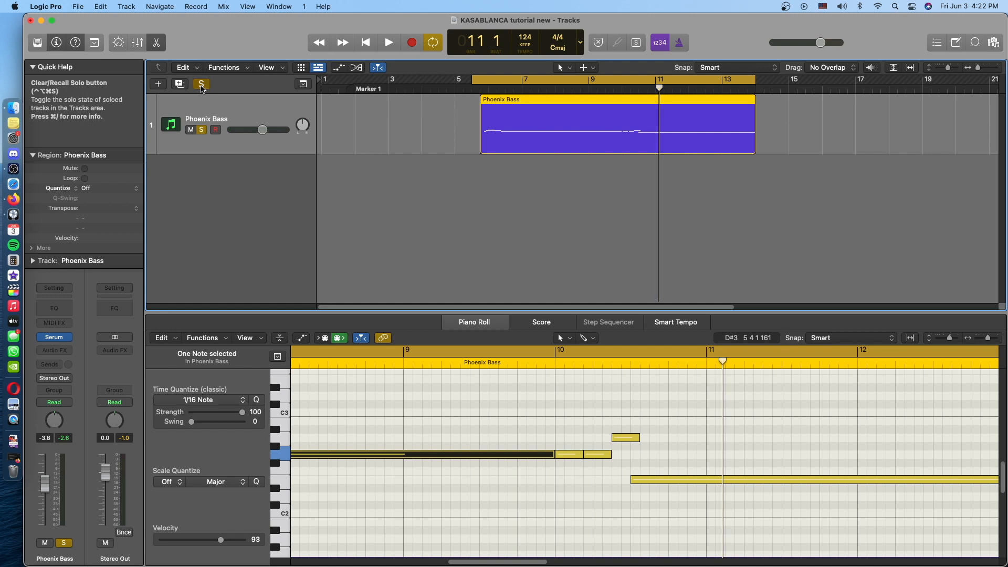
Clear the solo on the Phoenix Bass track and hide the Piano Roll editor.
click(202, 84)
key(p)
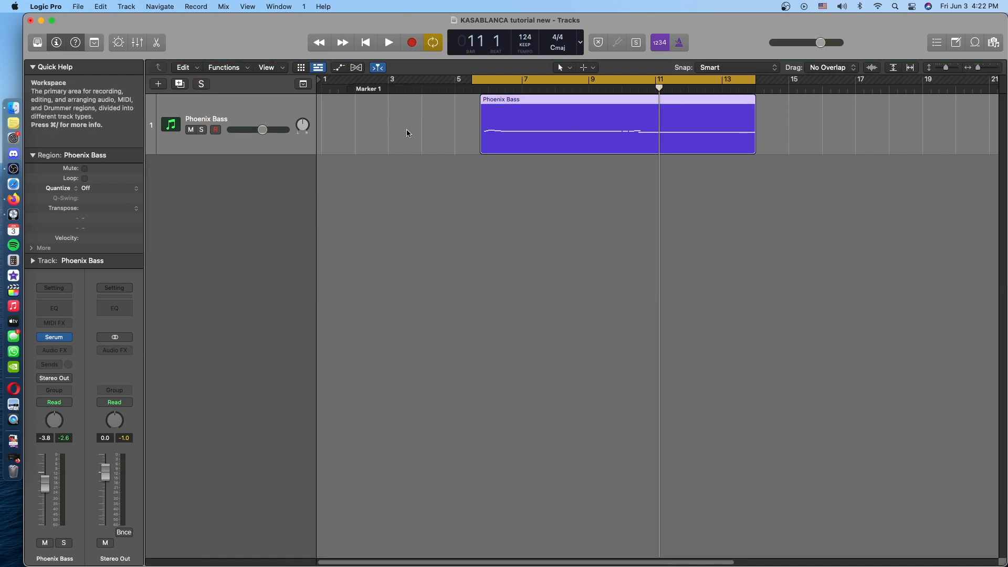
Duplicate the Phoenix Bass track and paste a copy of its region at the original region's start on the new track.
click(479, 89)
click(180, 84)
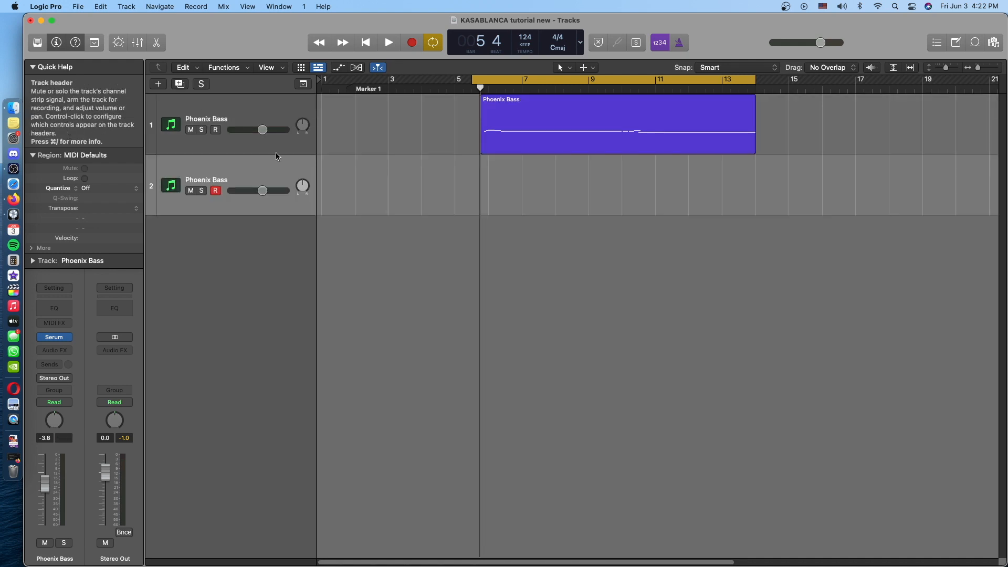
key(super+v)
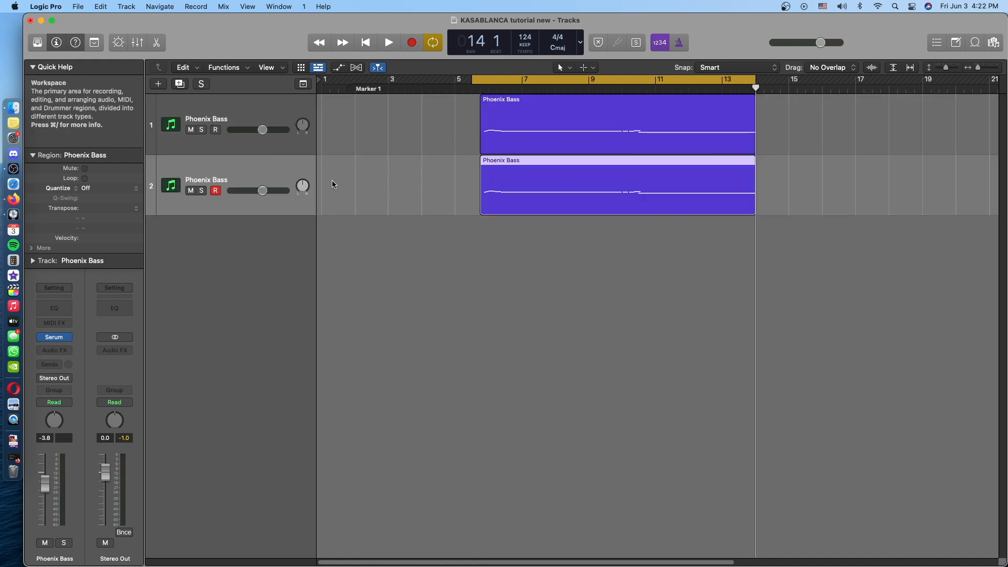
Collapse Quick Help and mute the original Phoenix Bass track.
click(30, 69)
click(209, 107)
click(192, 131)
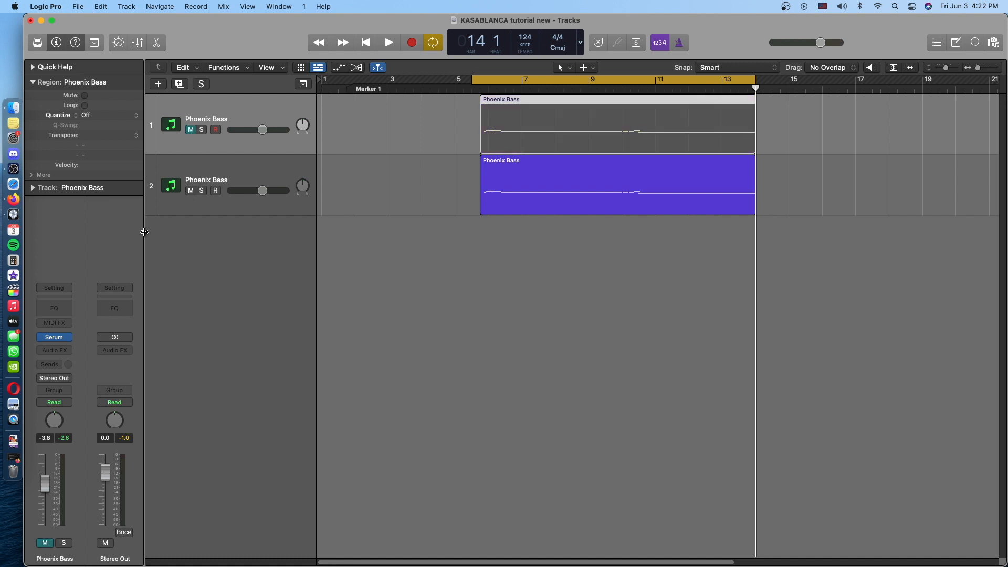
Open the Serum instruments of both Phoenix Bass tracks in separate windows and enlarge the duplicate's window.
click(61, 339)
drag(558, 88, 600, 208)
click(220, 163)
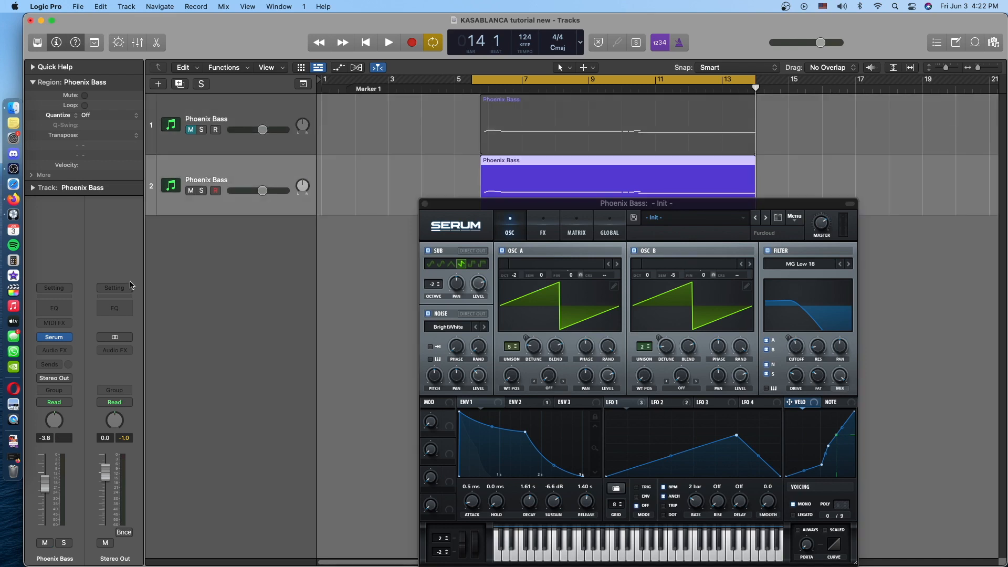
mouse_move(55, 342)
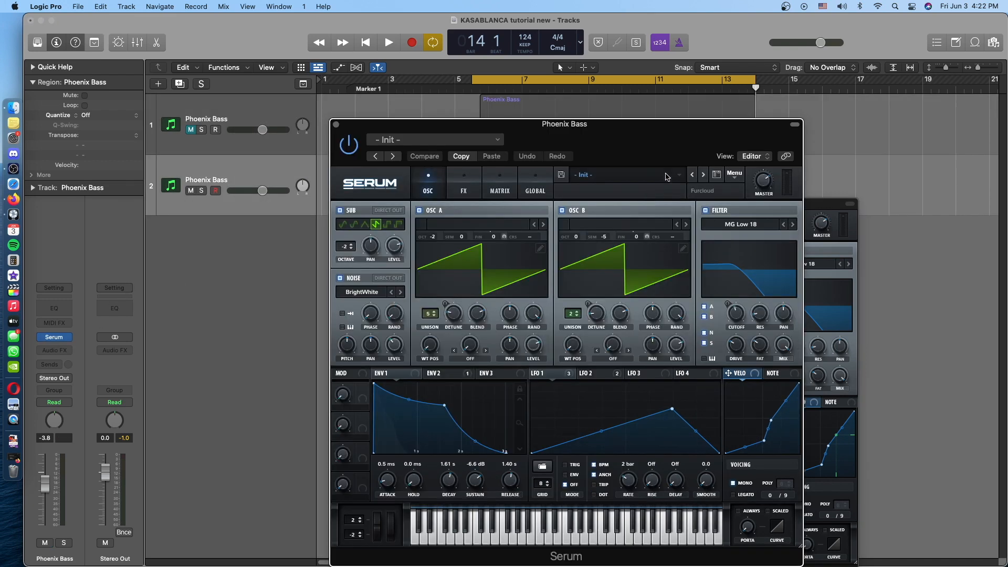
drag(675, 144, 562, 54)
drag(690, 458, 740, 504)
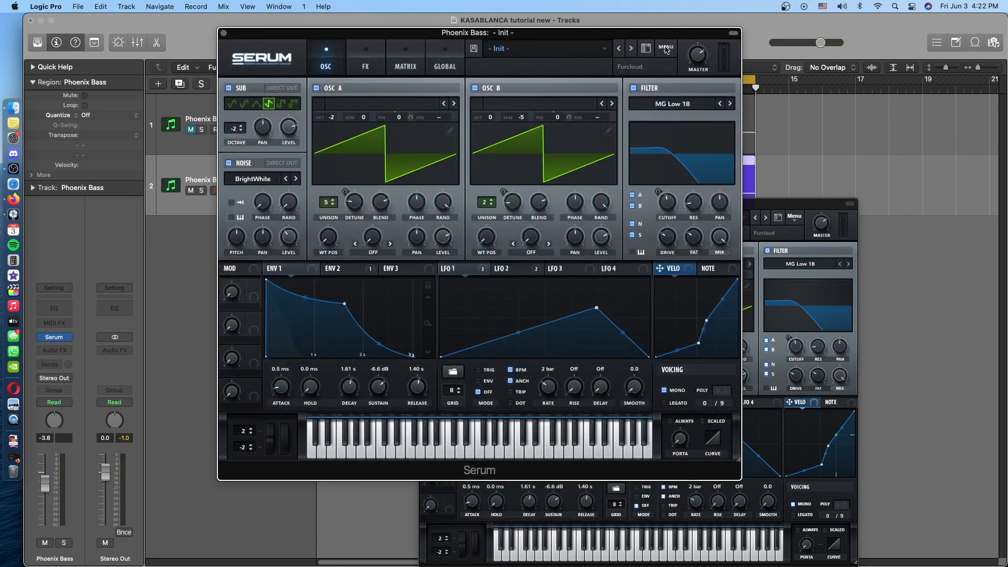
Initialize the Serum preset on the duplicate track and arrange the two Serum windows side by side.
click(666, 48)
click(701, 114)
drag(611, 35, 801, 260)
drag(753, 205, 358, 18)
drag(630, 262, 684, 94)
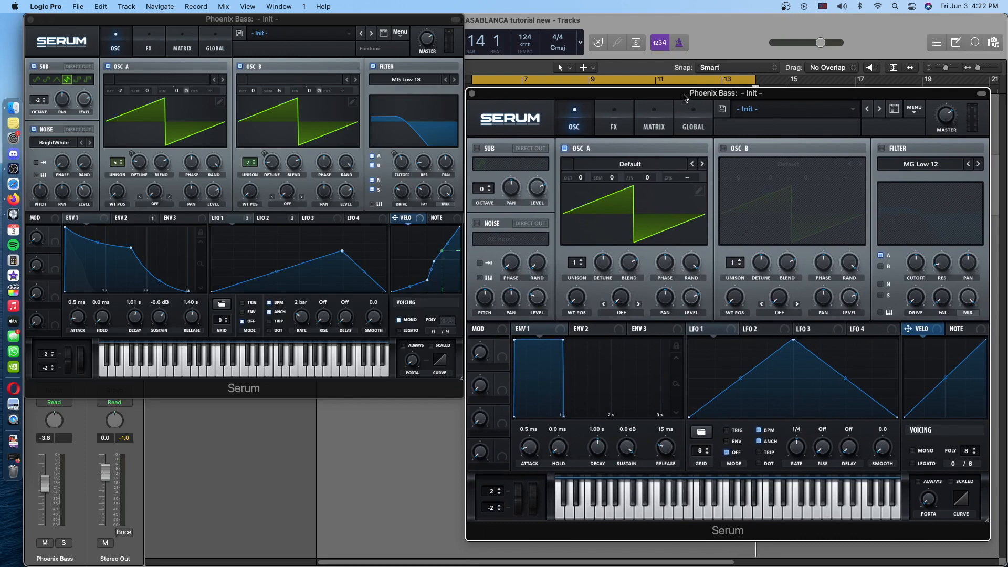
Enable the filter for oscillators A, B, noise and sub, raise its drive, set fat to about 27% and choose MG Low 18.
click(883, 149)
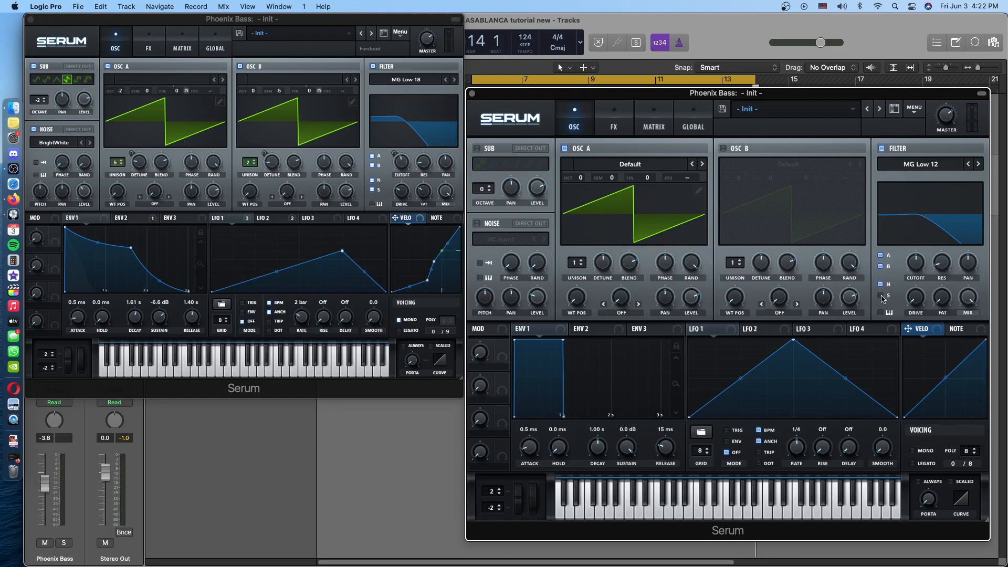
key(space)
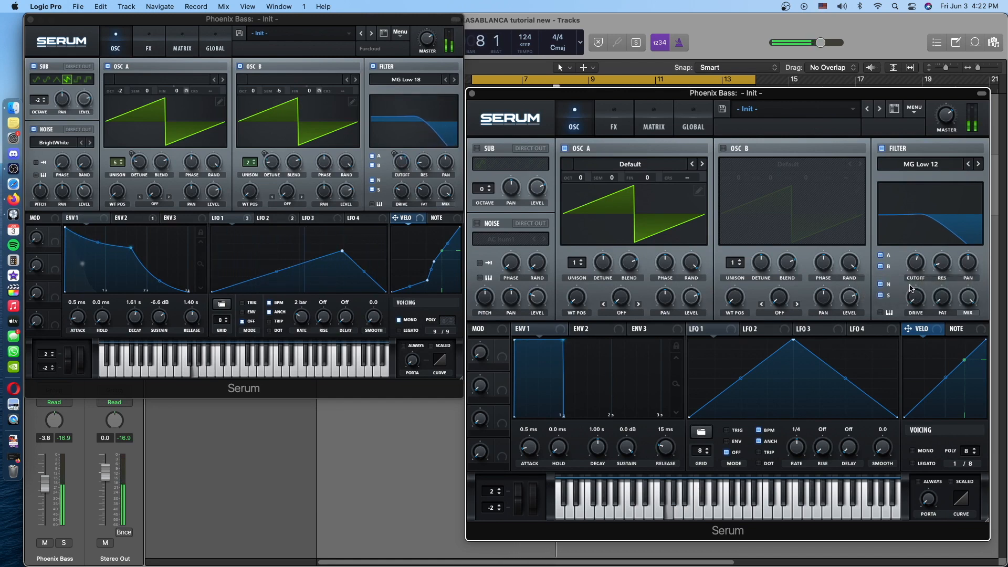
drag(916, 301, 918, 272)
drag(949, 310, 950, 272)
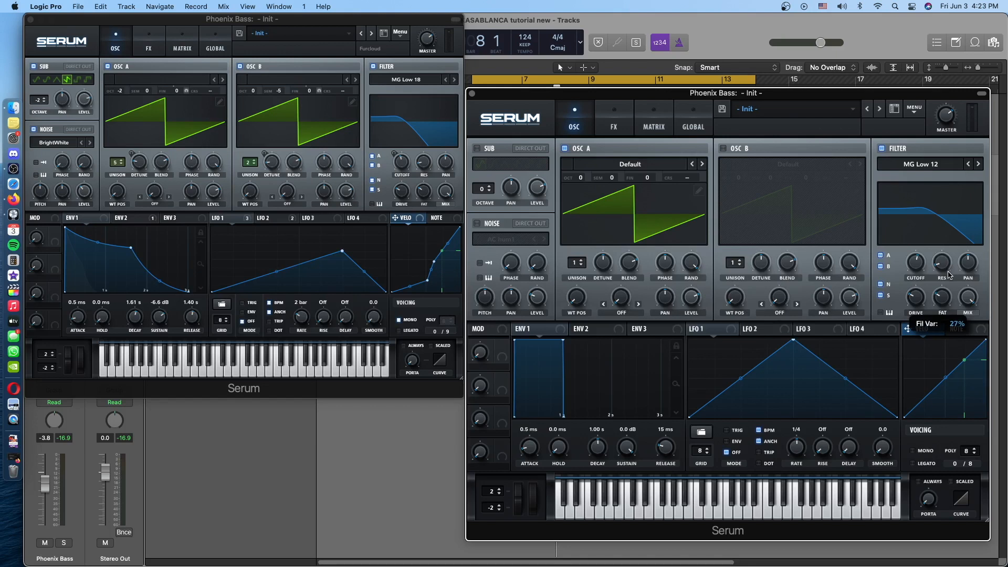
drag(950, 275, 950, 276)
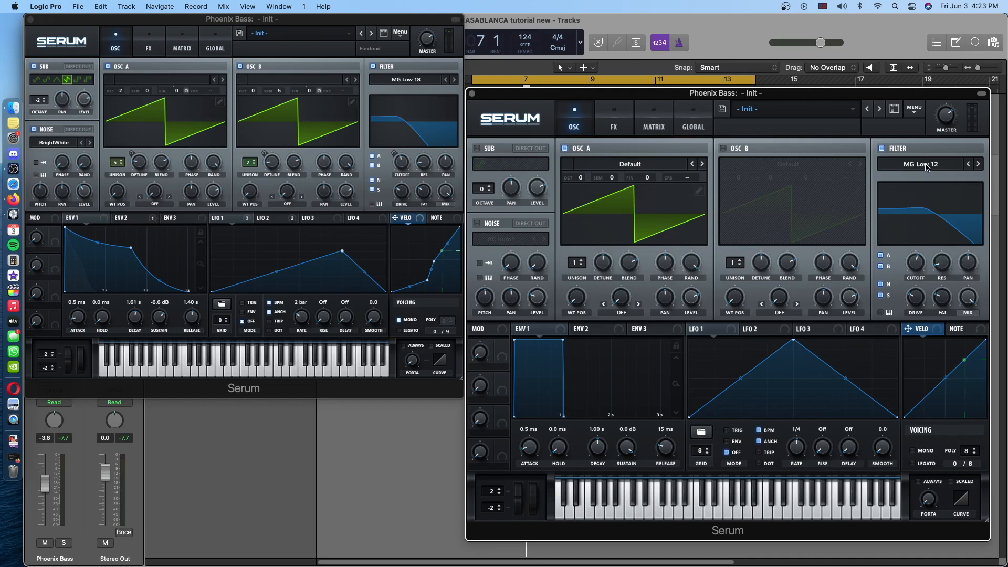
click(978, 164)
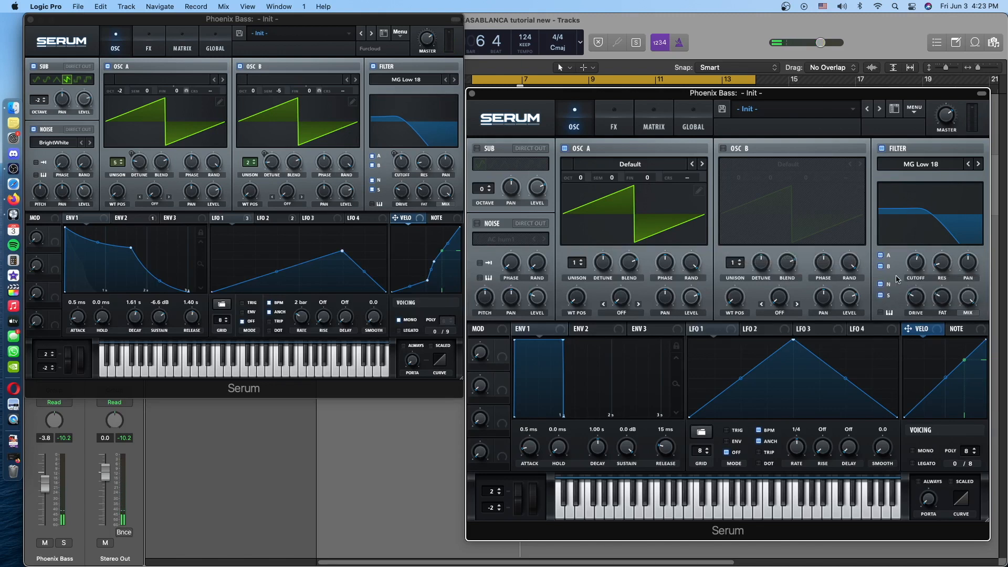
Turn on mono voicing and set oscillator A to octave -2 with 5 unison voices and reduced detune.
click(912, 452)
drag(582, 179, 583, 193)
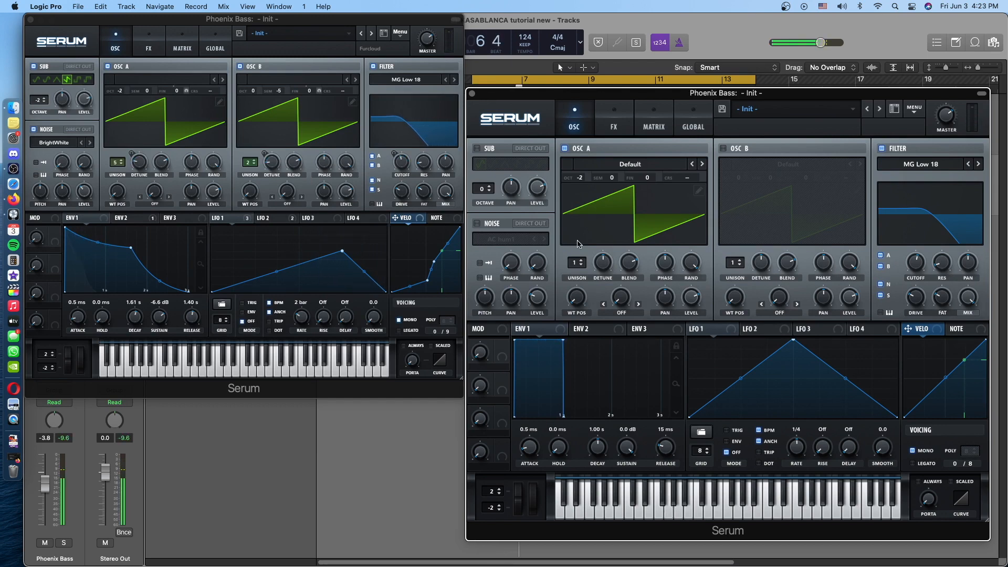
drag(577, 266, 596, 290)
key(space)
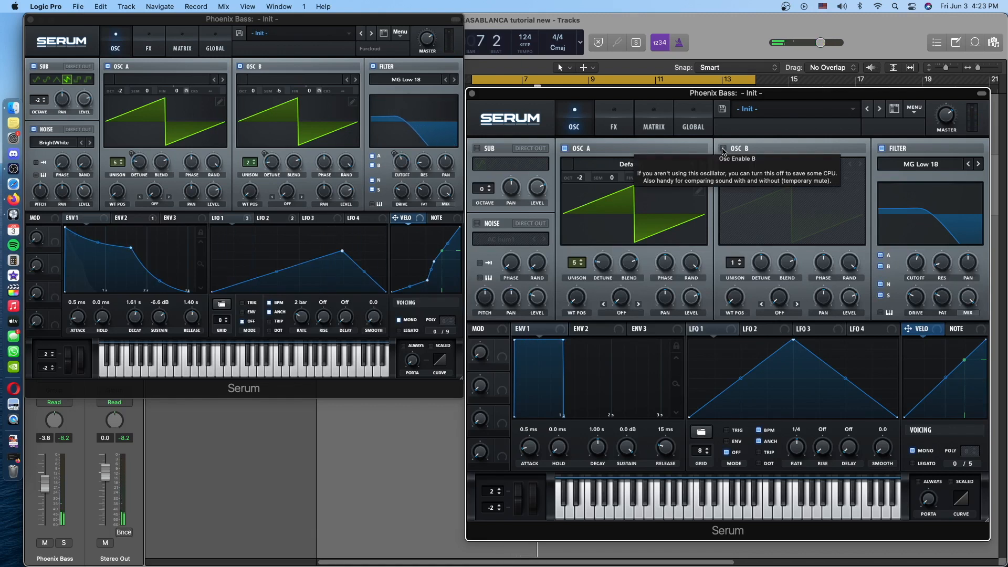
Enable oscillator B with 2 unison voices, lower its detune, set its pitch to -5 semitones and play the sound.
click(724, 149)
click(739, 261)
drag(759, 265, 753, 301)
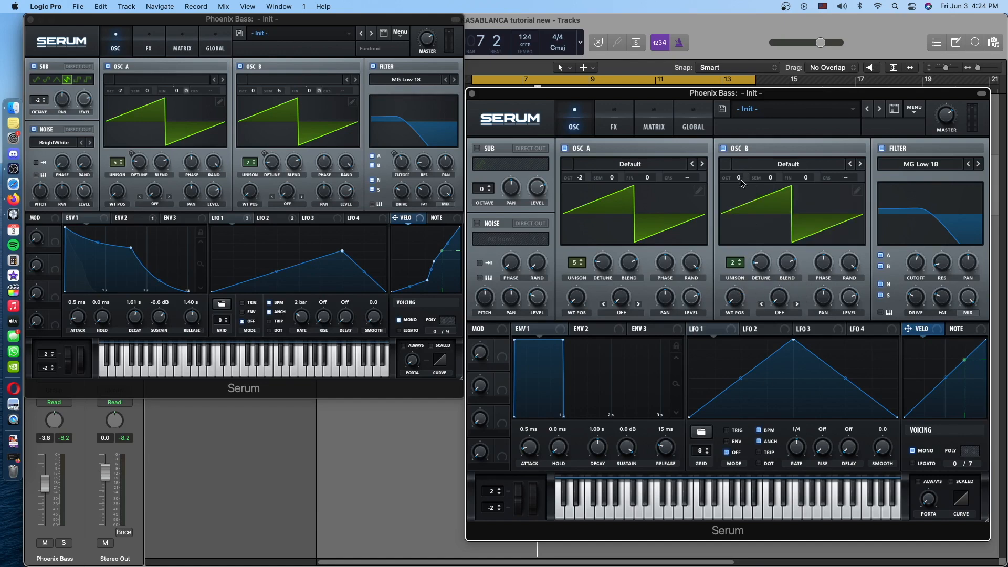
mouse_move(774, 177)
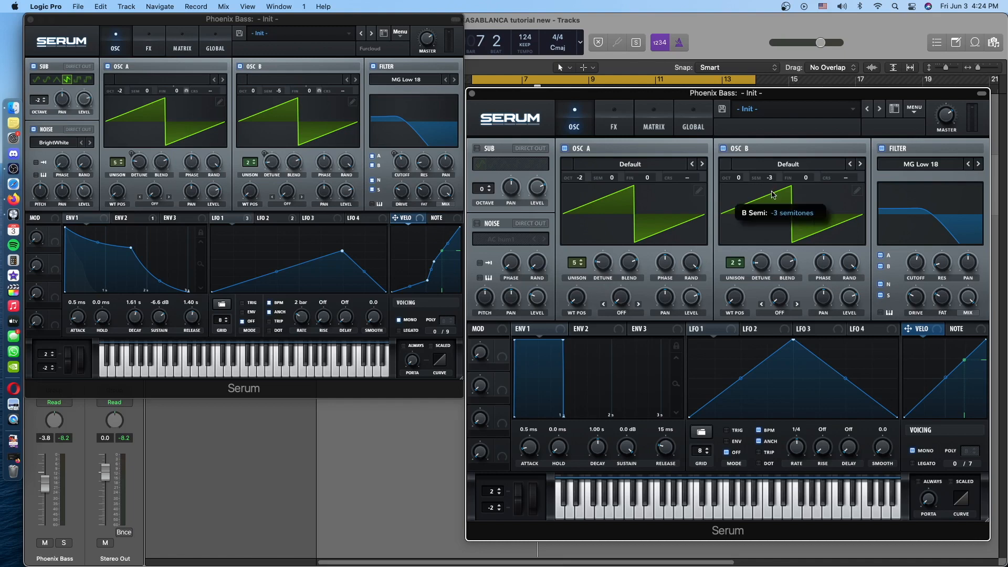
key(space)
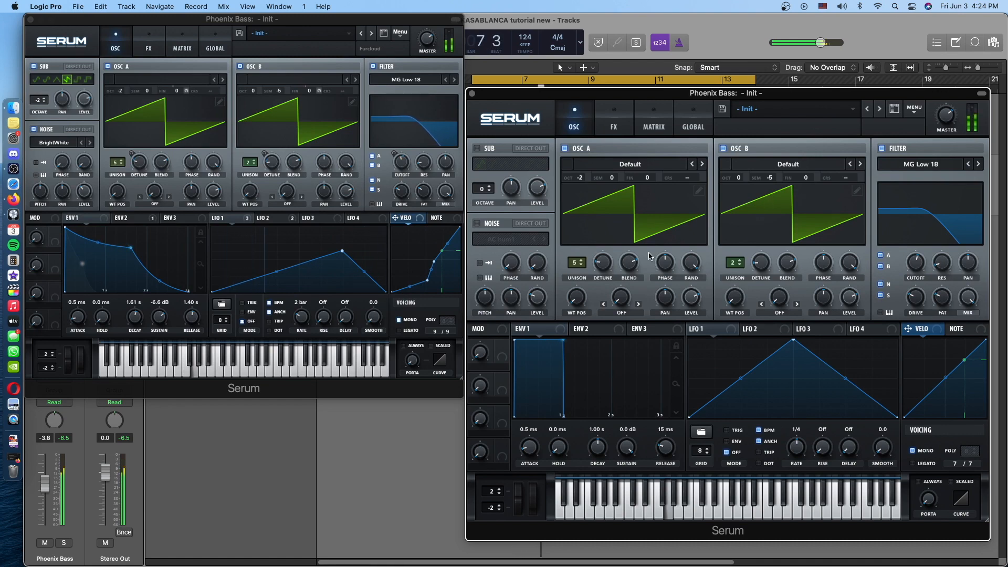
Enable the sub oscillator with a saw waveform and set its octave to -2.
drag(605, 93, 653, 36)
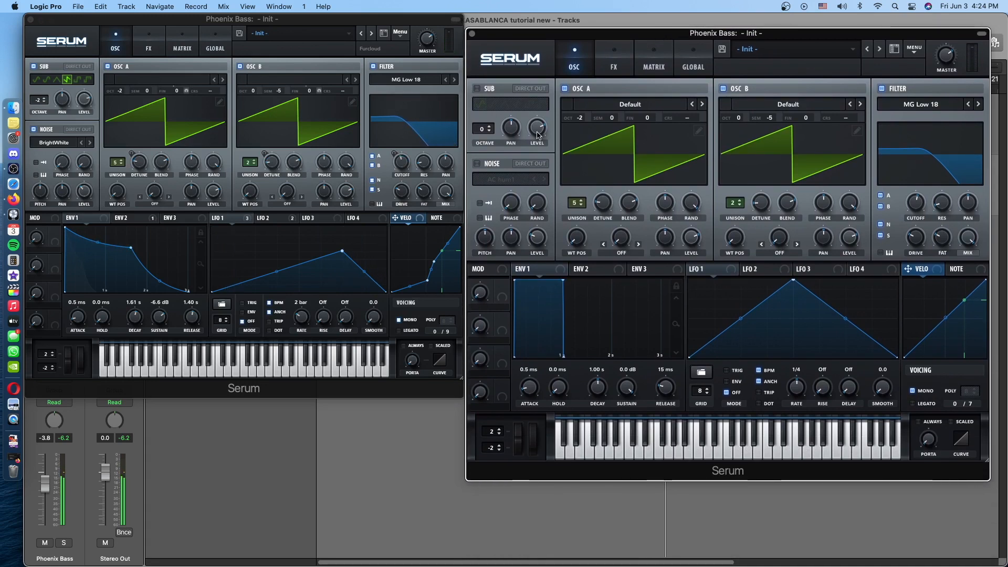
click(477, 89)
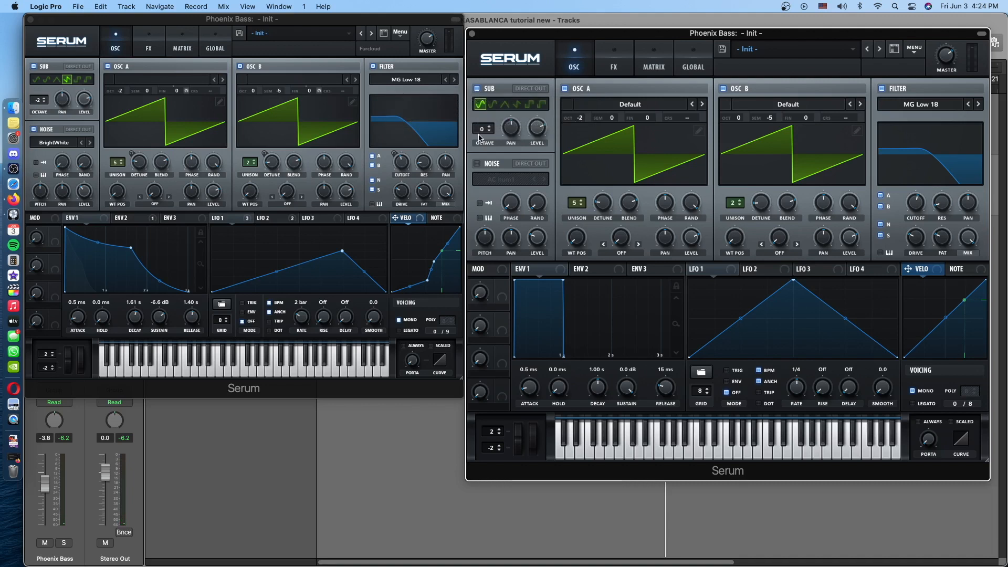
click(517, 105)
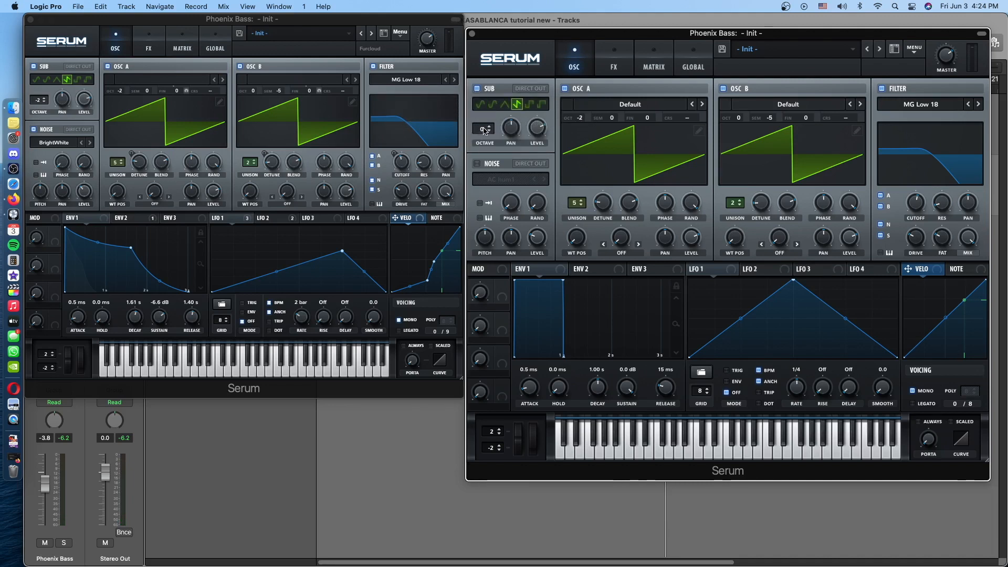
drag(483, 128, 482, 141)
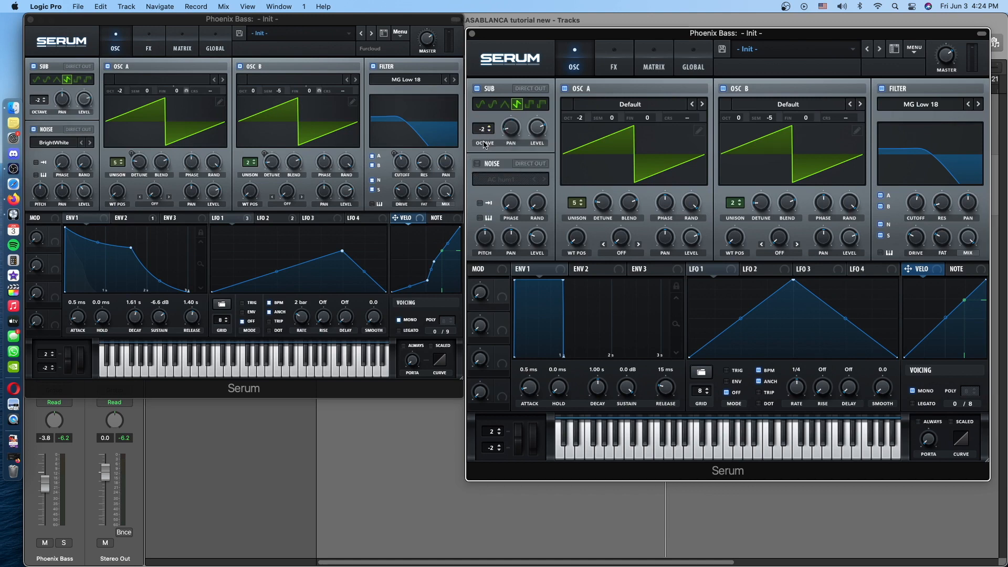
drag(507, 129, 512, 88)
Enable the noise oscillator with the BrightWhite sample from Analog, adjust its level and play the sound.
click(478, 163)
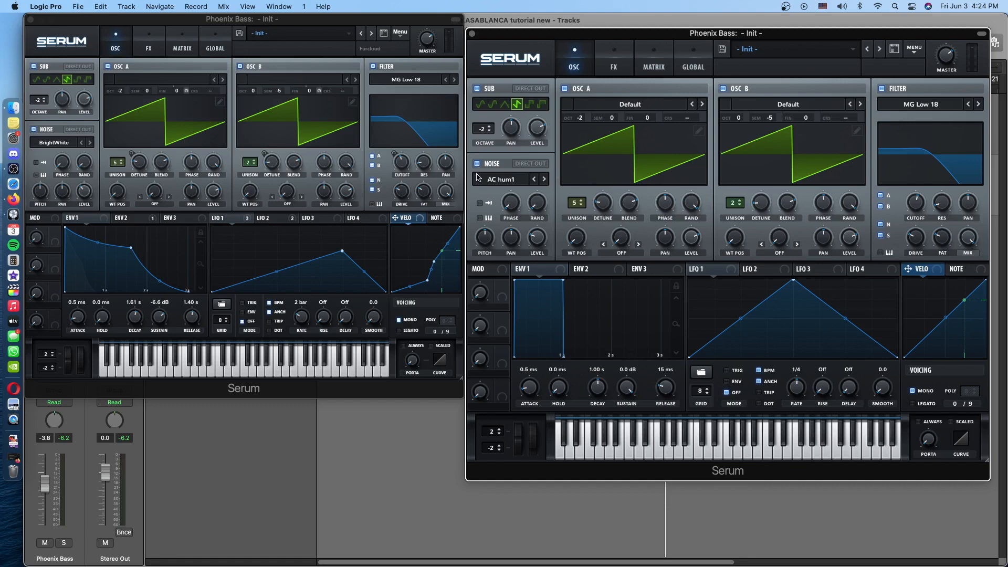
click(499, 180)
mouse_move(512, 193)
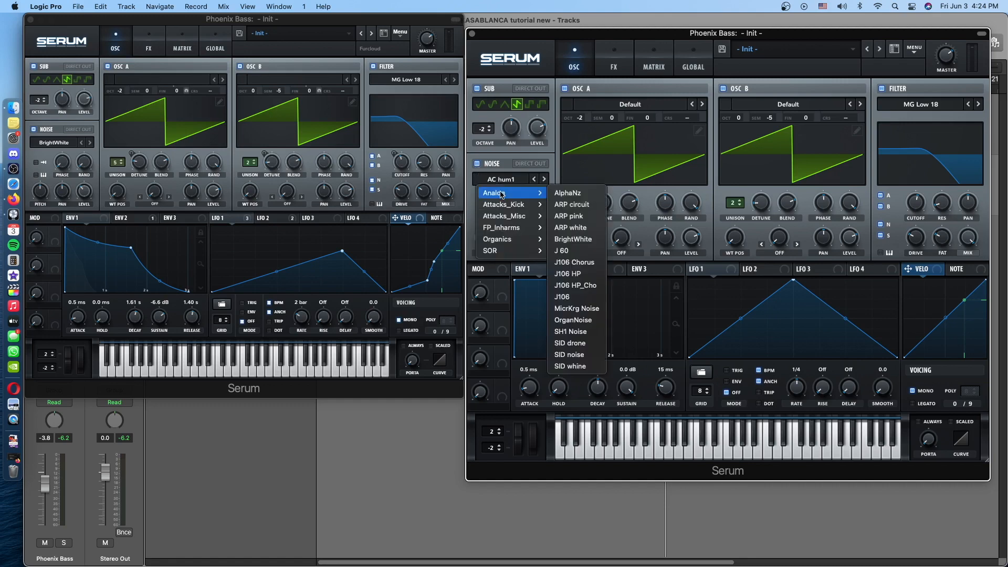
click(578, 241)
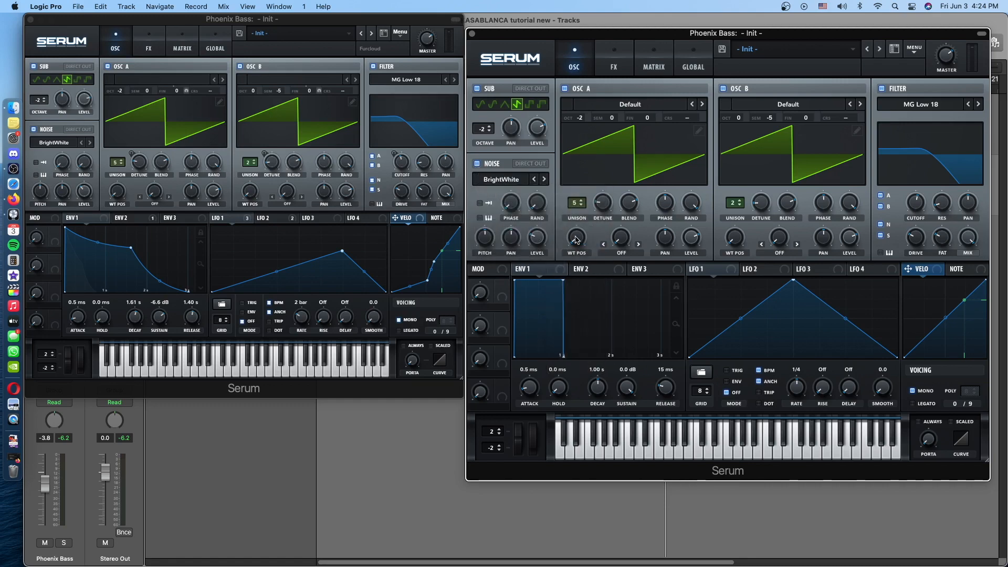
drag(535, 241, 537, 227)
key(space)
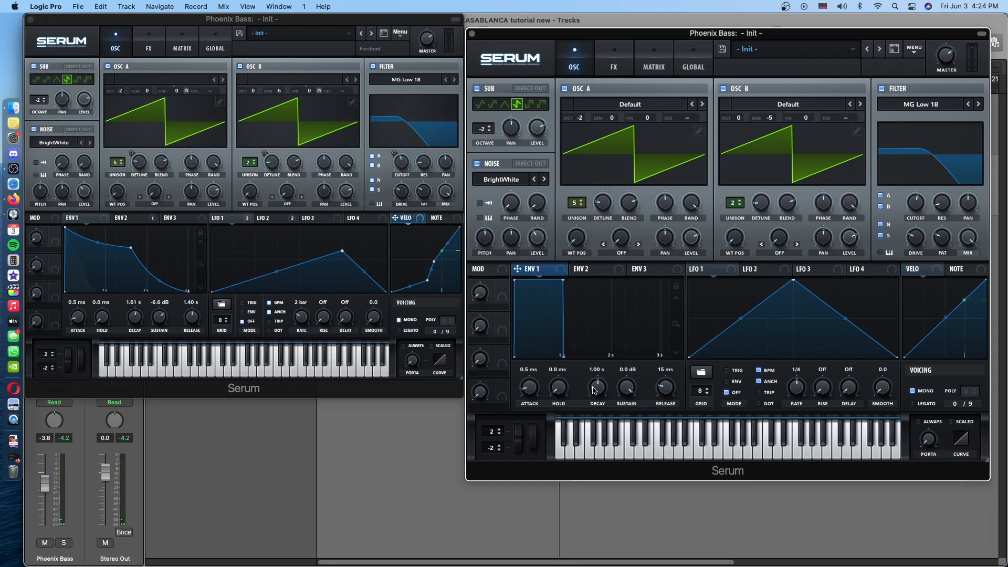
Set envelope 1 to a decay of 1.62 s, a sustain of -6.6 dB and a release of 1.40 s.
drag(594, 389, 618, 415)
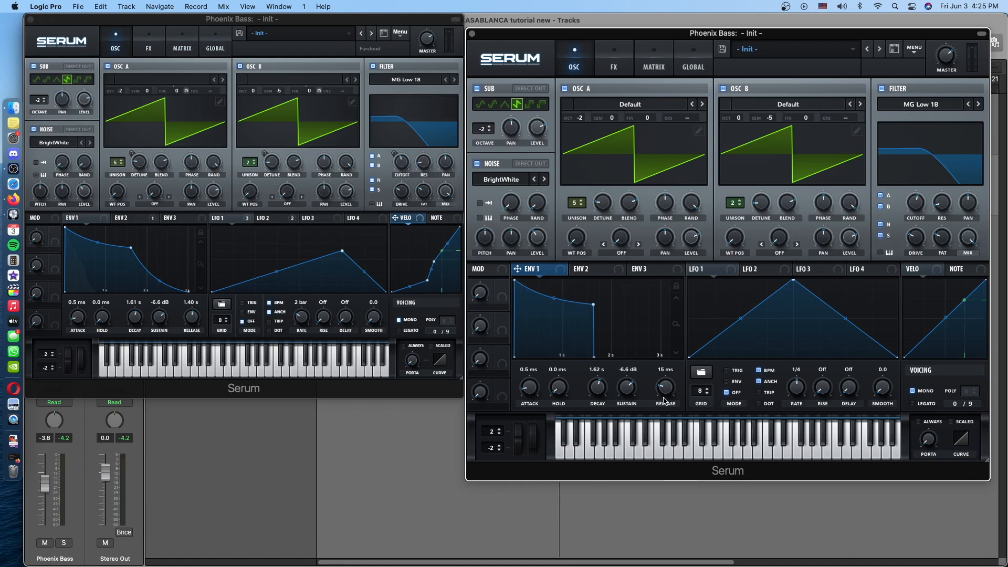
drag(664, 389, 674, 362)
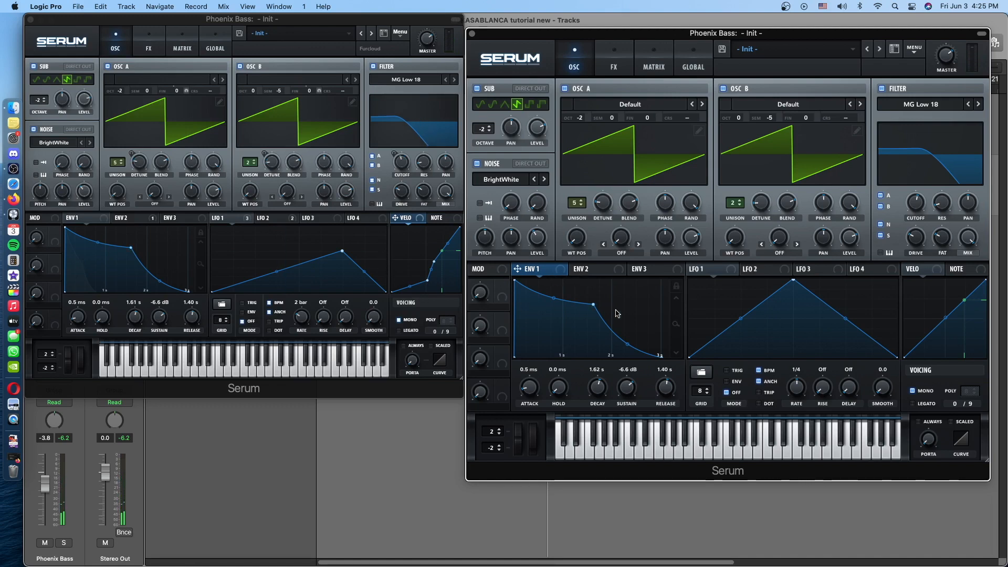
Compare envelope 2 with the reference patch and assign it to modulate the filter cutoff.
click(592, 274)
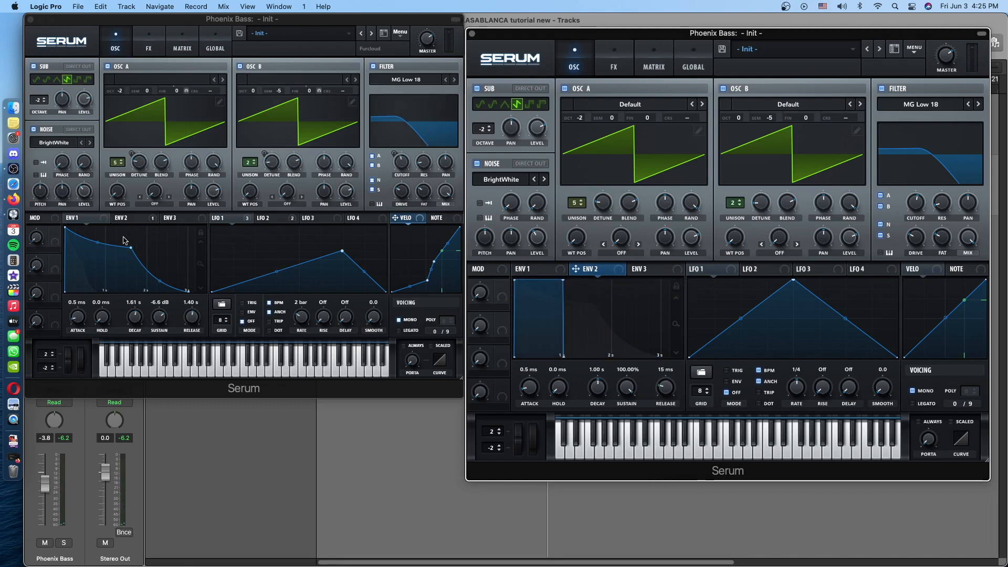
click(127, 218)
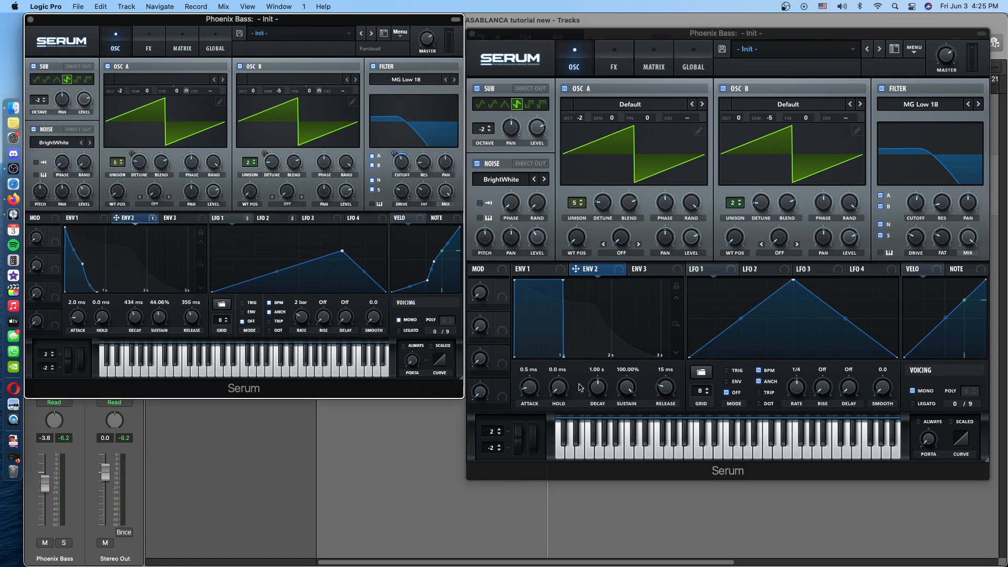
drag(585, 264, 908, 209)
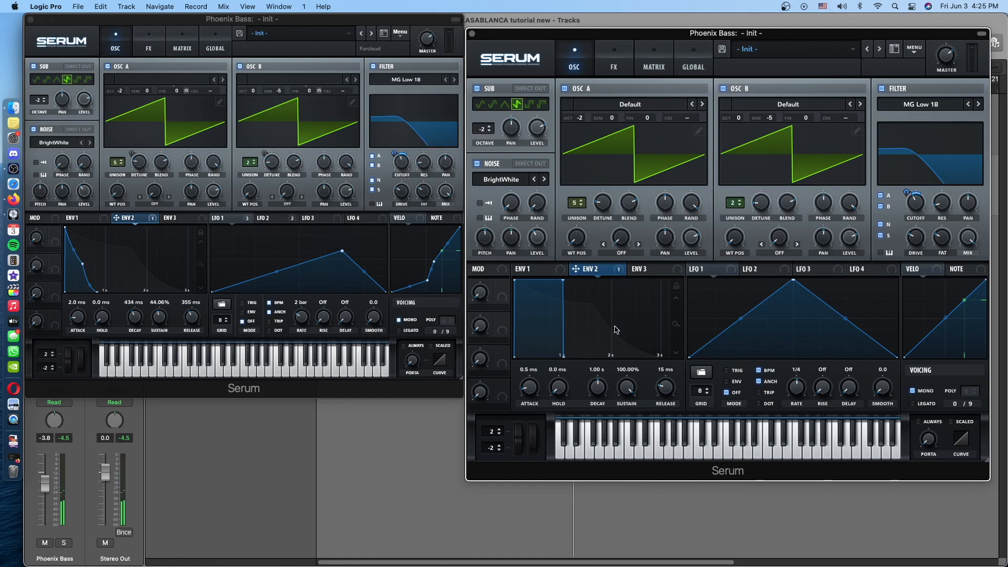
Set envelope 2 to attack 1.9 ms, decay 429 ms, sustain 44.44% and release 356 ms, and play the sound.
drag(540, 383, 535, 390)
drag(602, 391, 600, 395)
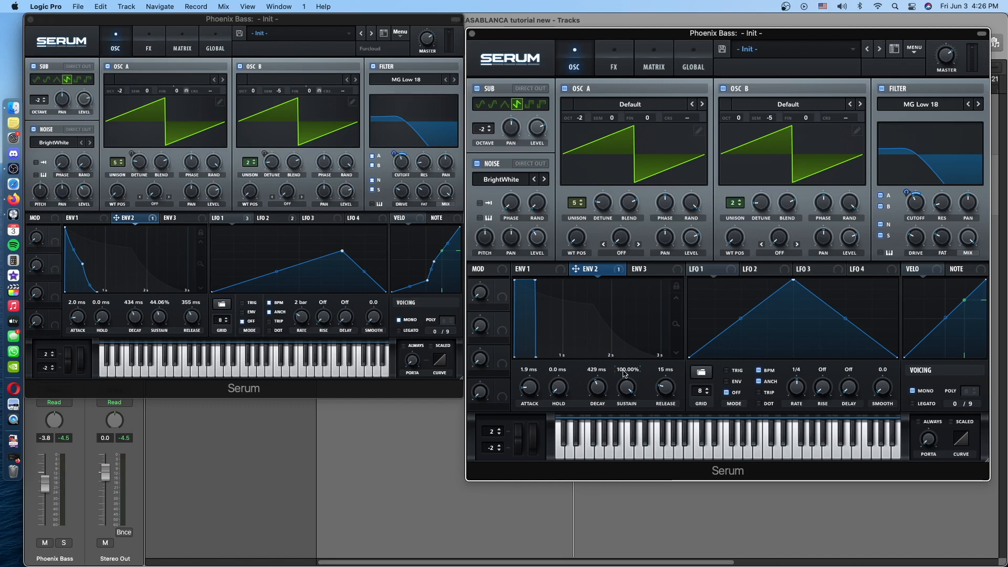
drag(624, 385, 622, 443)
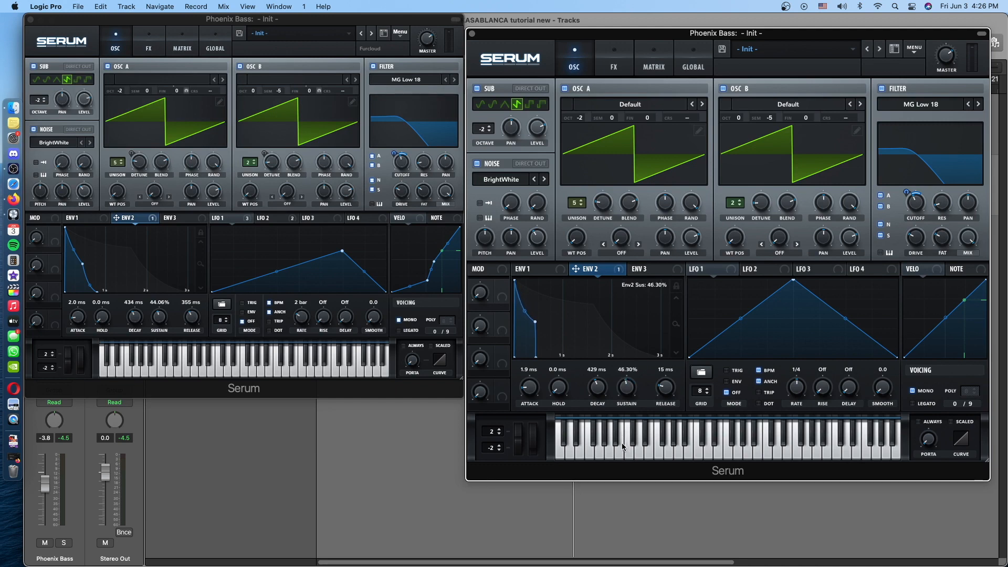
drag(672, 393, 662, 371)
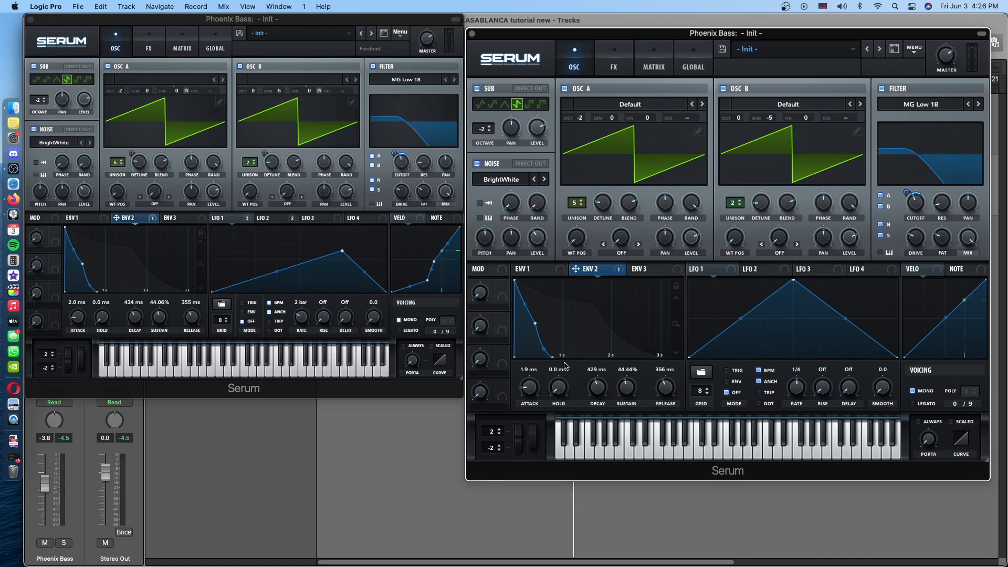
key(space)
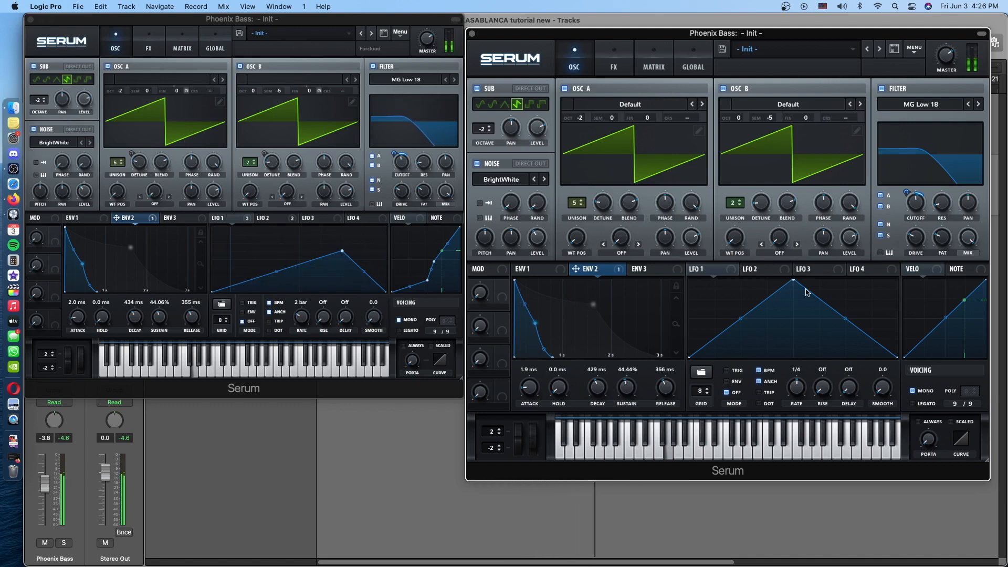
mouse_move(917, 205)
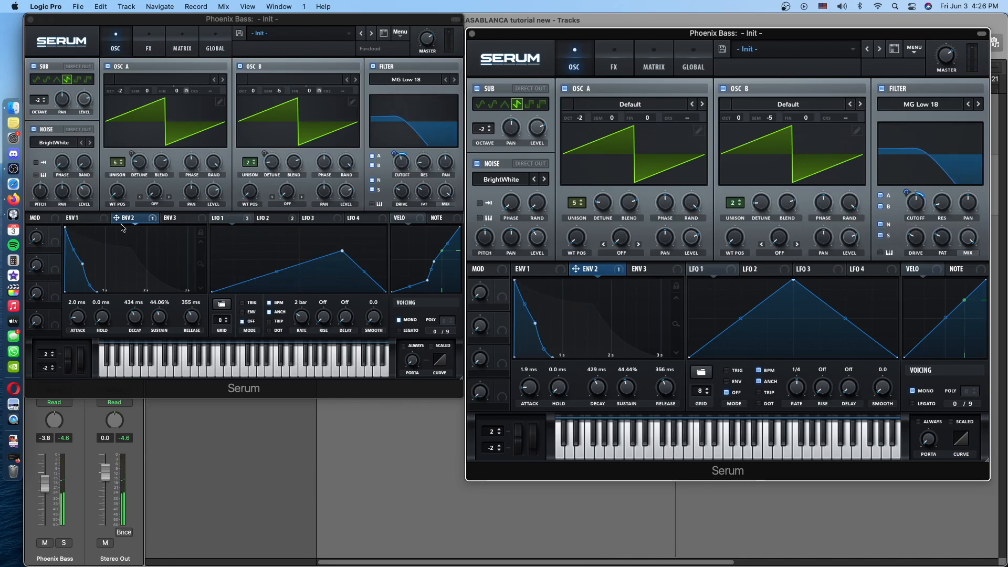
Set LFO 1's rate to 2 bar and reshape its curve with a lower peak placed past the midpoint, matching the reference.
click(236, 220)
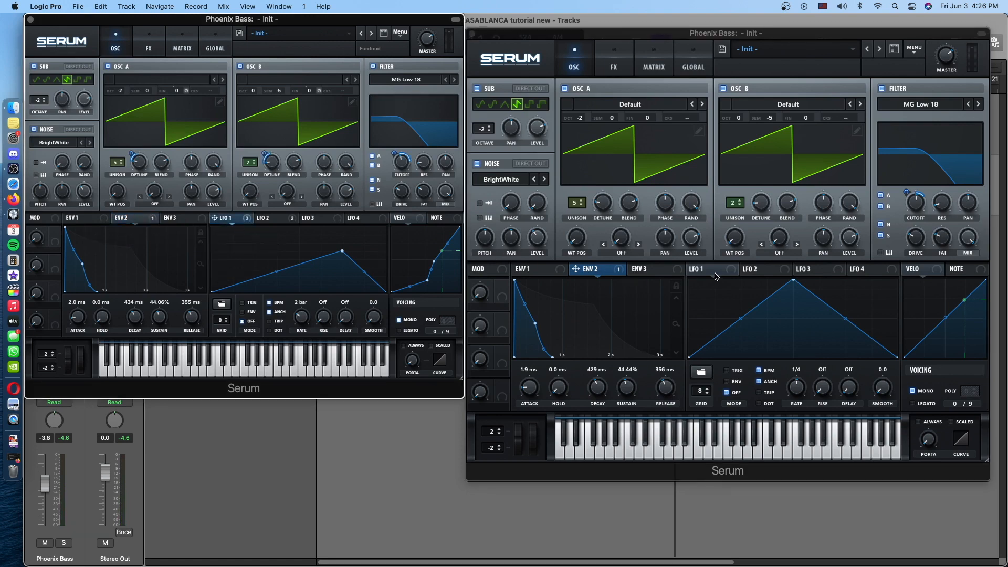
click(717, 273)
drag(794, 392, 793, 404)
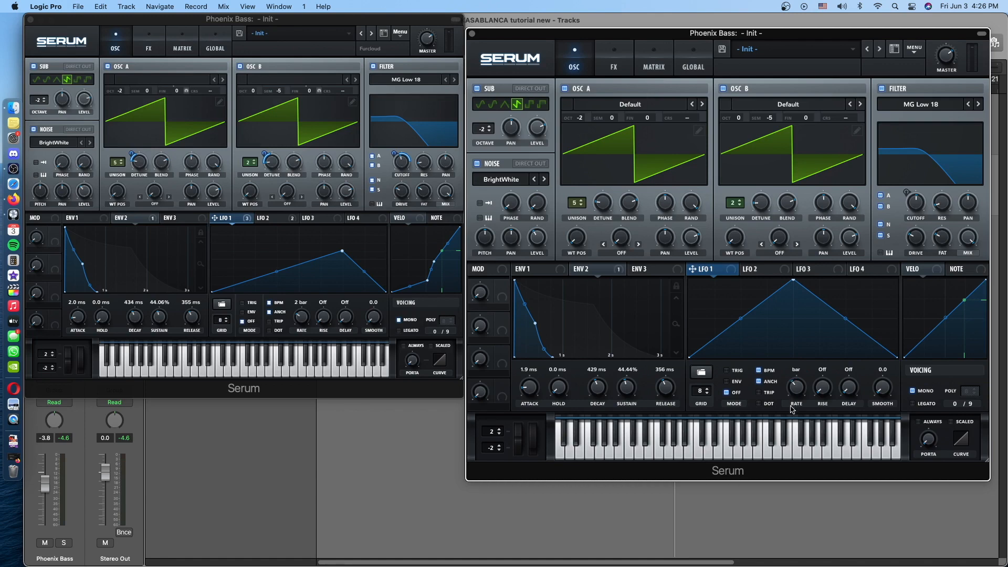
drag(794, 285, 847, 310)
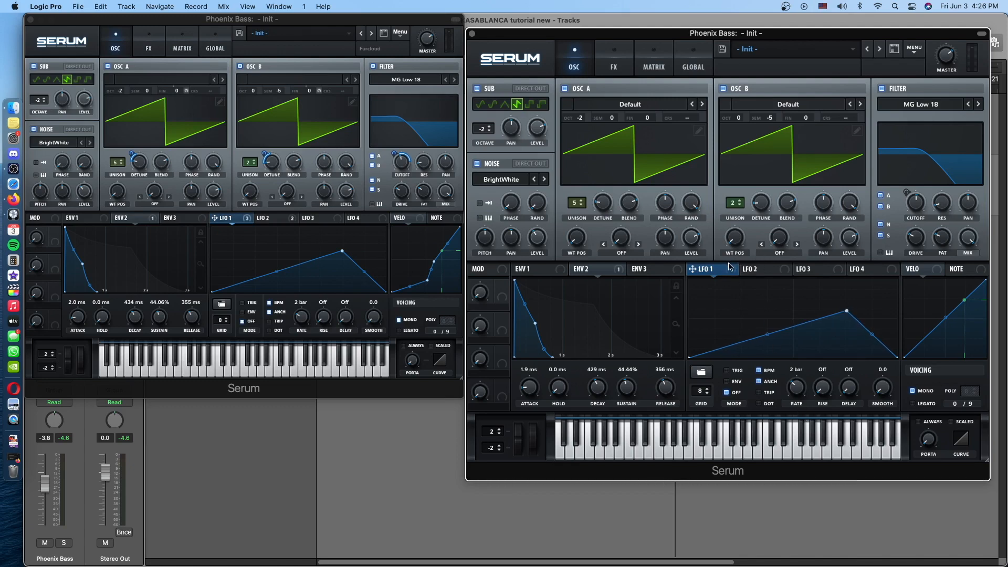
Assign LFO 1 to the unison detune of oscillators A and B, with amounts of about 20 and 24.
drag(719, 269, 598, 193)
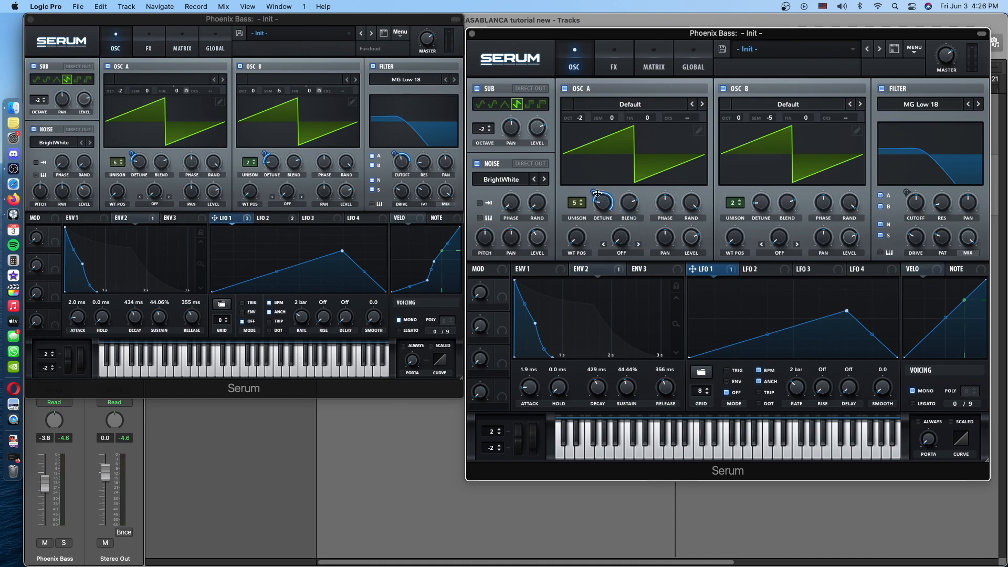
mouse_move(597, 196)
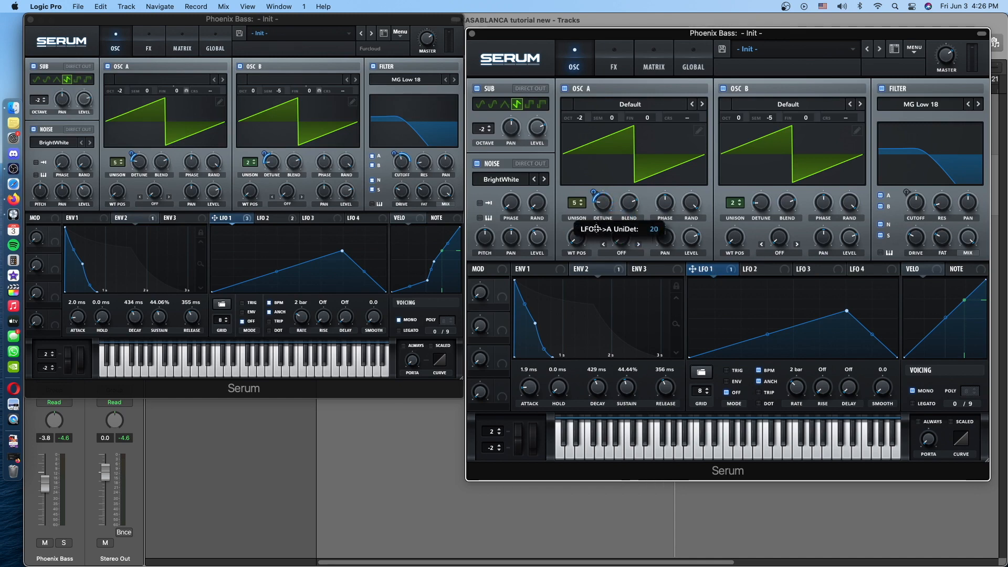
drag(719, 265, 760, 202)
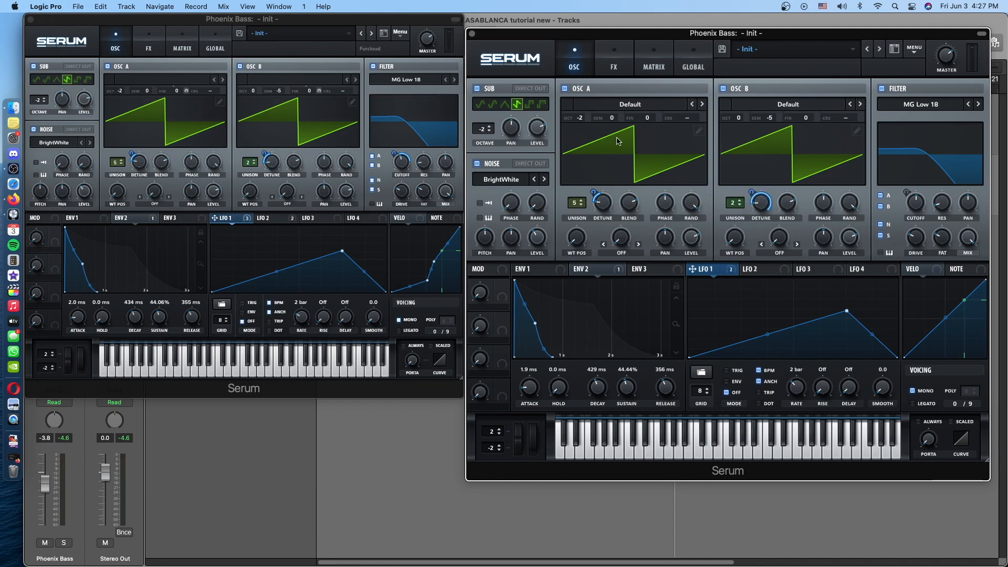
drag(752, 191, 752, 226)
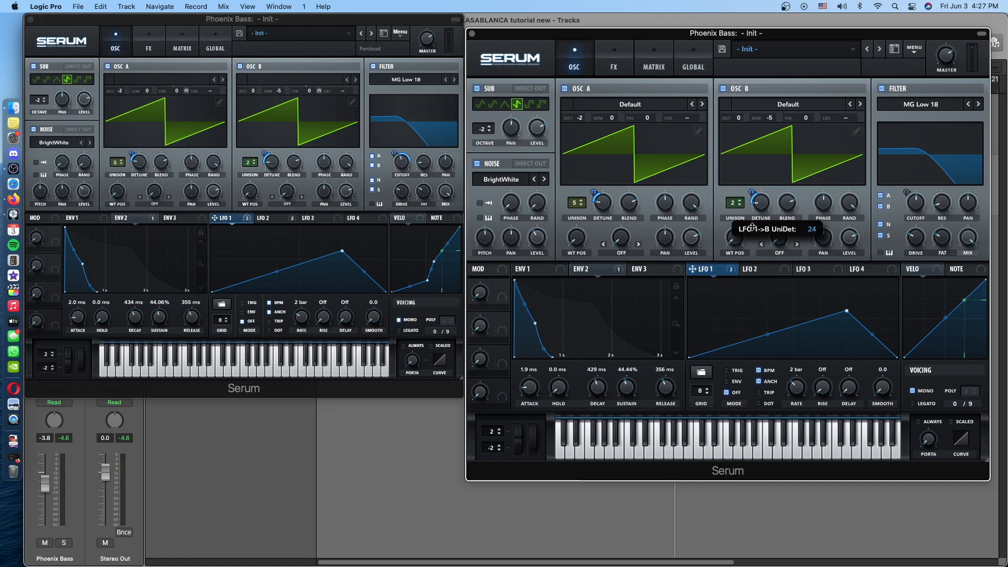
drag(752, 225, 753, 225)
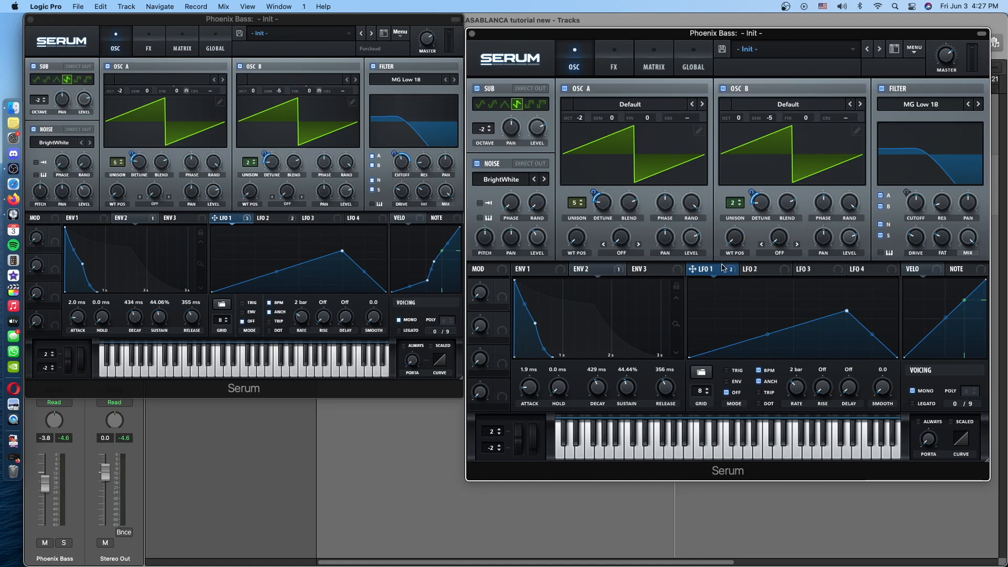
Assign LFO 1 to the filter cutoff and play the sound.
drag(723, 270, 909, 205)
key(space)
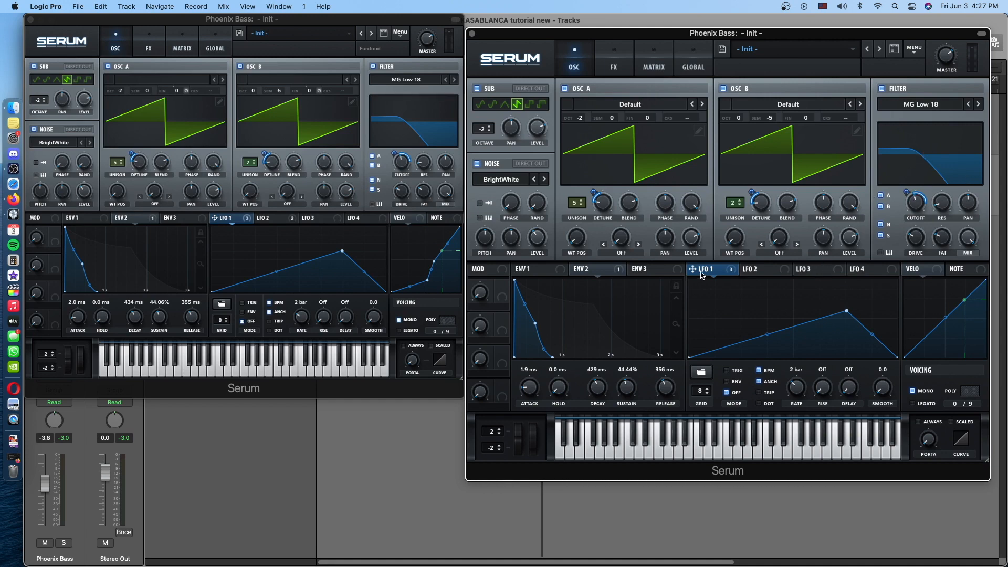
mouse_move(703, 274)
Assign LFO 2 to oscillator A's fine tuning, following the reference patch, and play the sound.
click(269, 219)
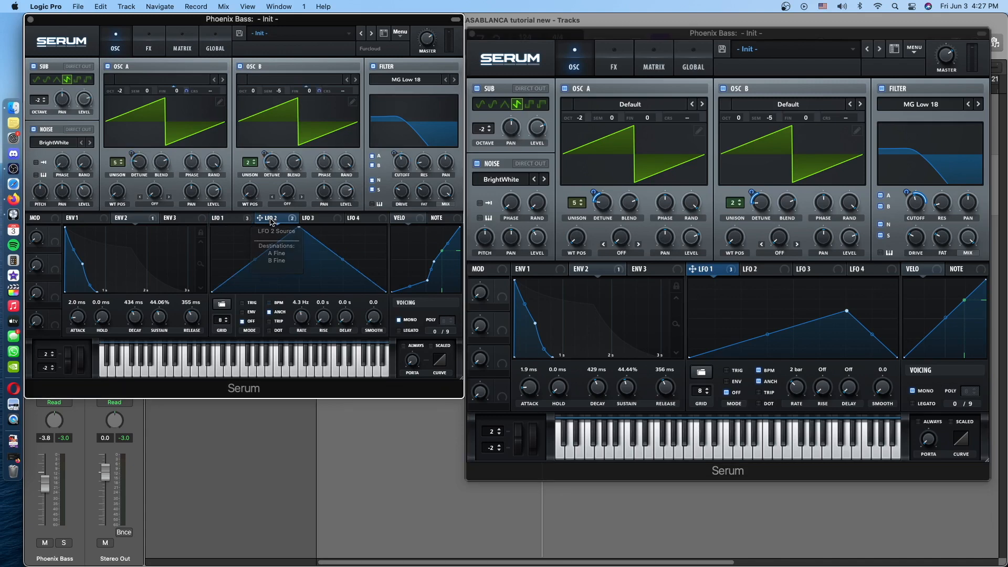
click(753, 271)
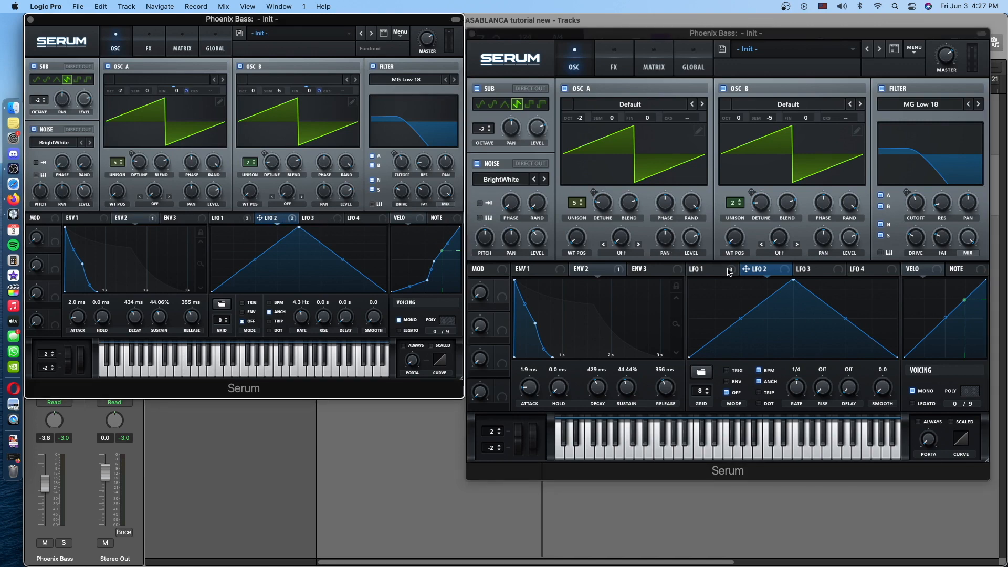
drag(768, 272, 660, 177)
key(space)
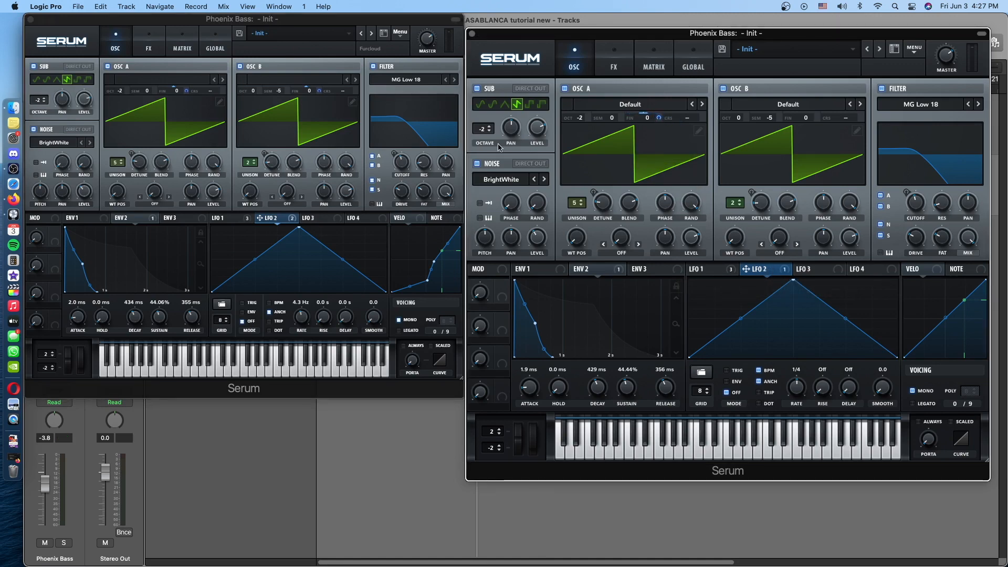
Reduce LFO 2's modulation of oscillator A's fine tuning, assign LFO 2 to oscillator B's fine tuning, and play the sound.
click(249, 154)
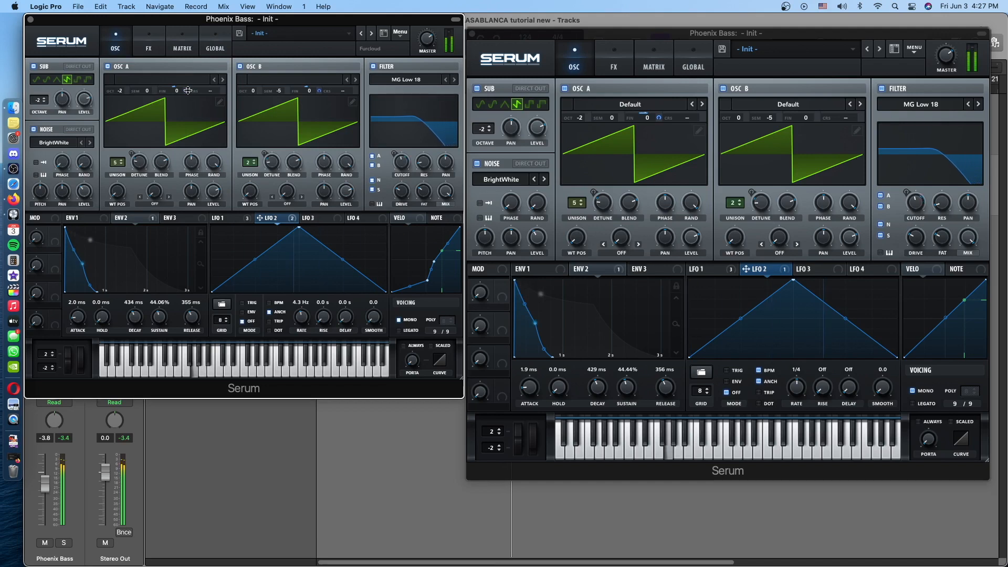
click(752, 278)
drag(658, 115, 658, 121)
drag(786, 274, 815, 175)
key(space)
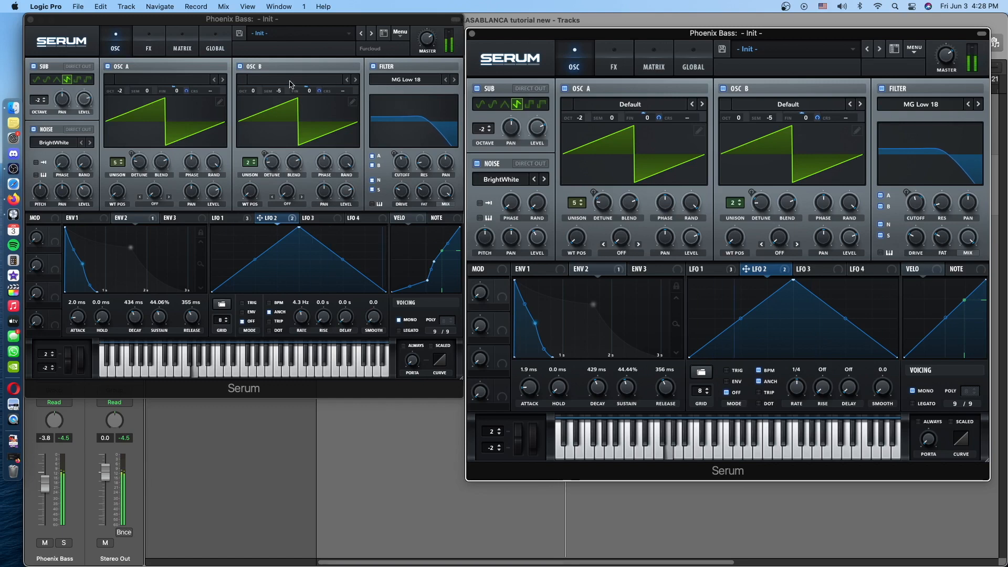
Enable the Hyper/Dimension effect, set the Hyper mix to 27% and raise the Dimension mix.
click(149, 48)
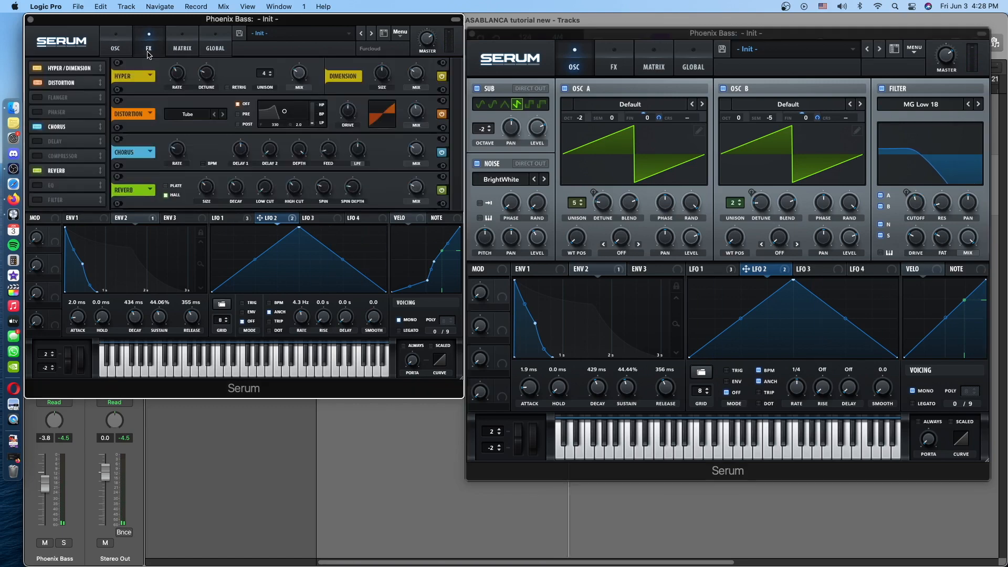
click(625, 64)
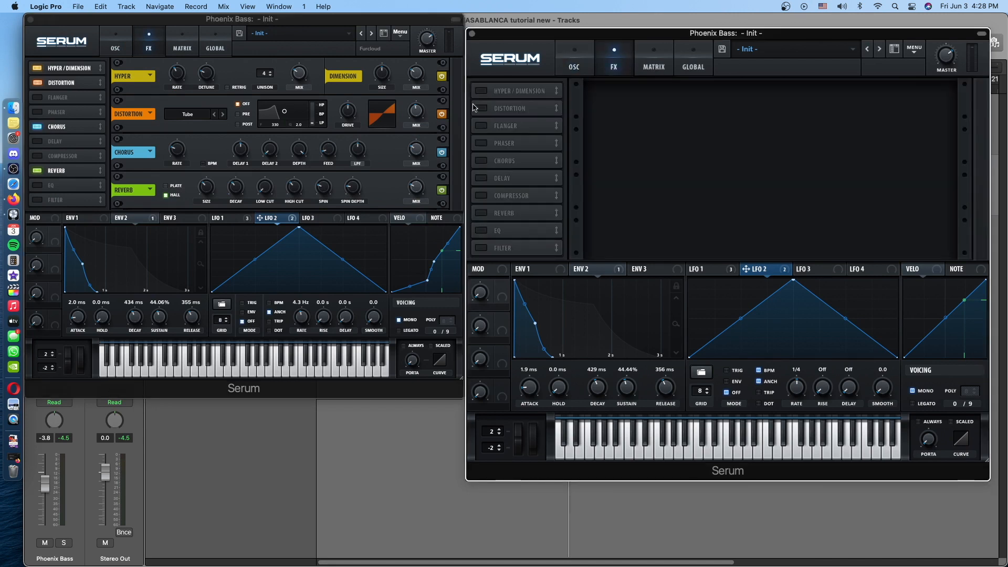
click(486, 93)
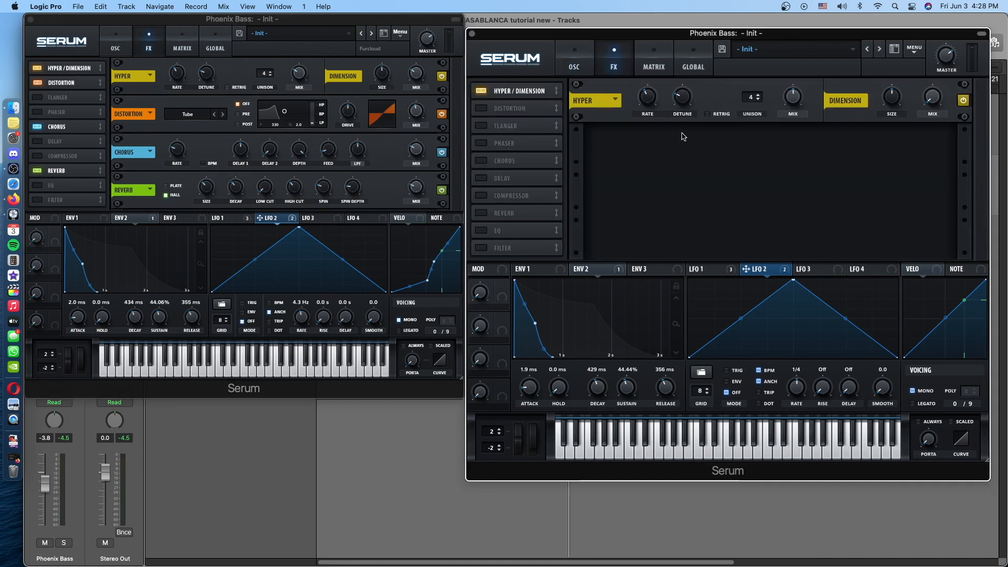
drag(790, 99, 787, 125)
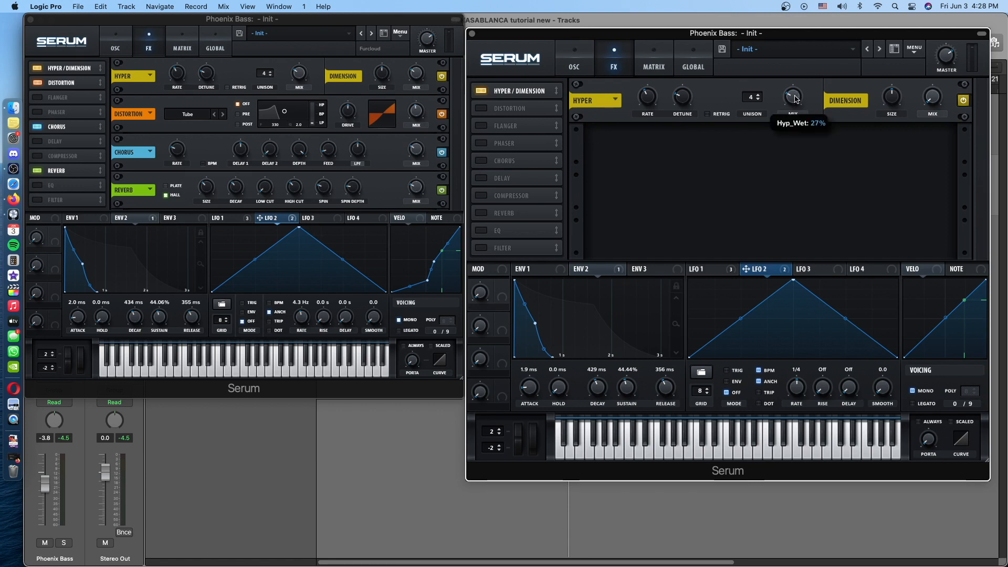
drag(939, 72, 940, 67)
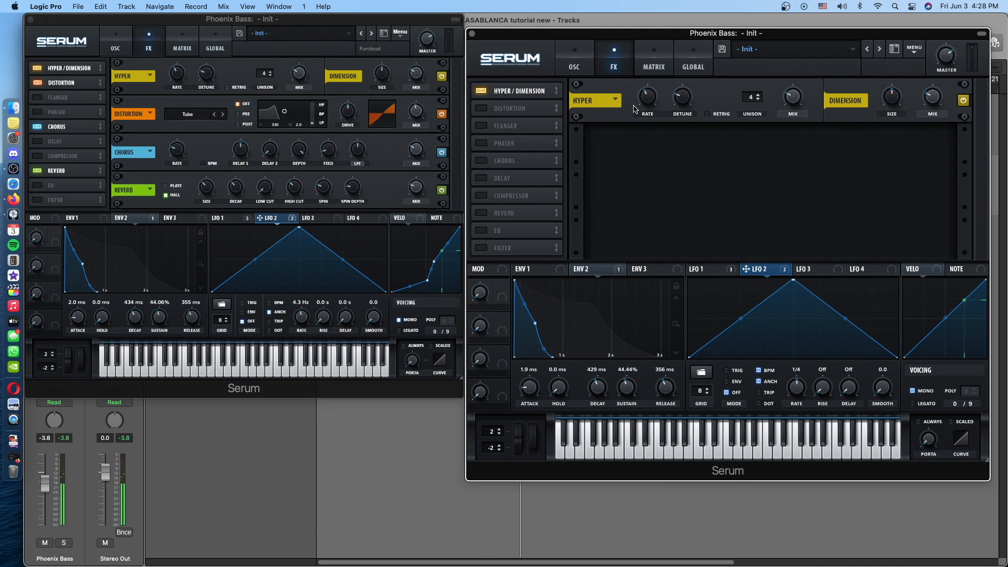
Enable the Distortion effect, raise its drive and set its mix to about 49%.
click(482, 108)
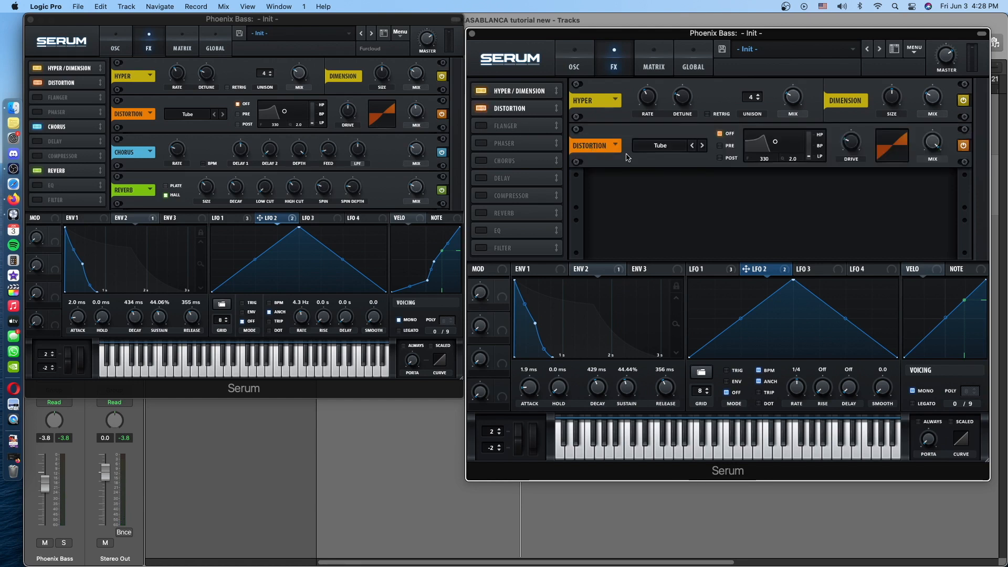
drag(855, 146, 856, 114)
drag(924, 152, 926, 190)
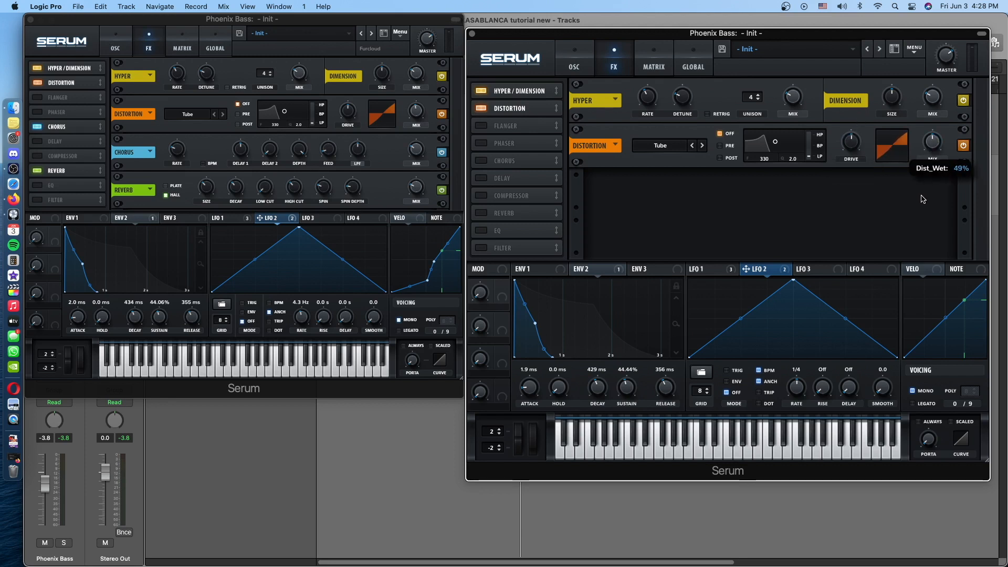
Play the sound, enable the Chorus effect directly below Distortion, and set its mix to about 31%.
key(space)
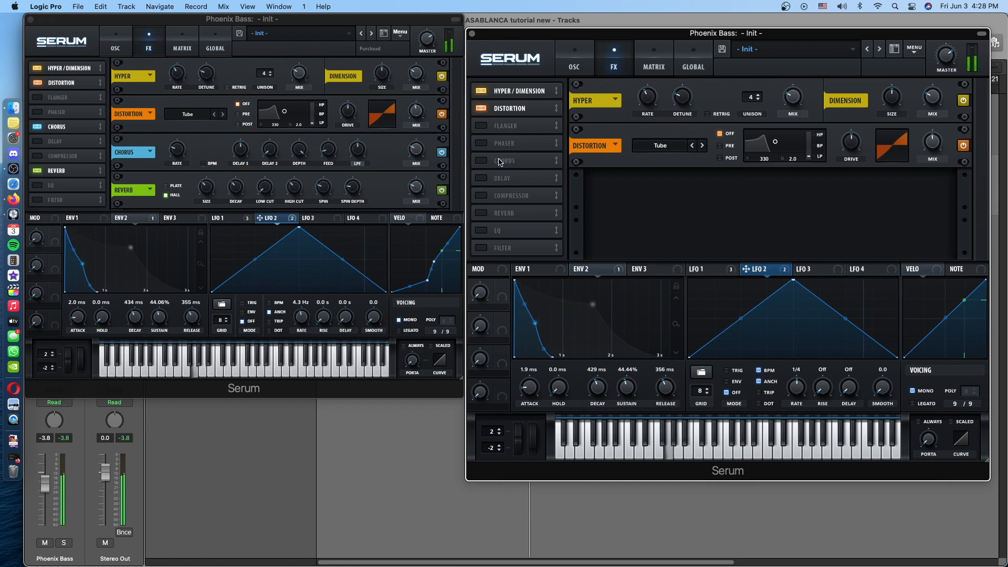
key(space)
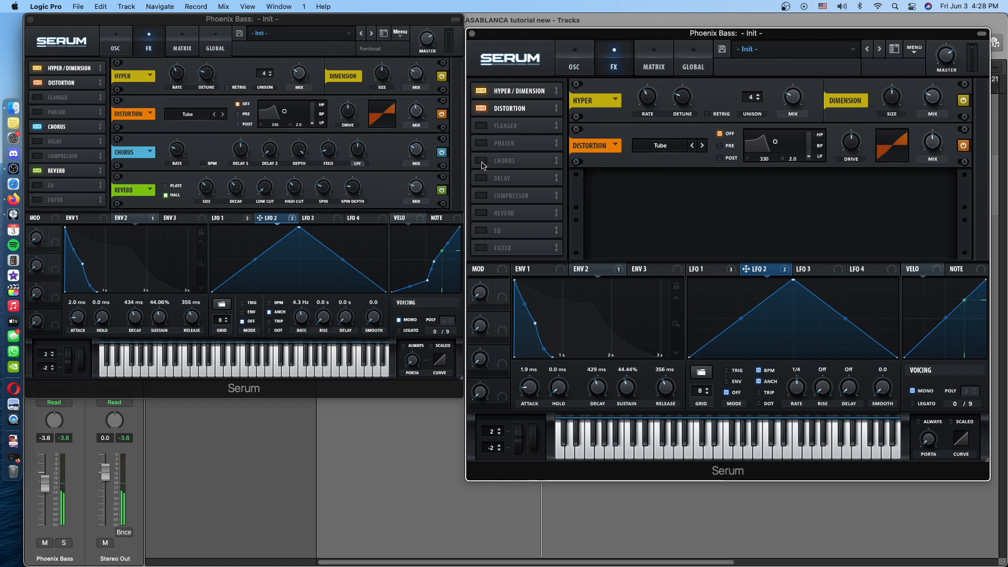
click(483, 163)
drag(532, 163, 532, 127)
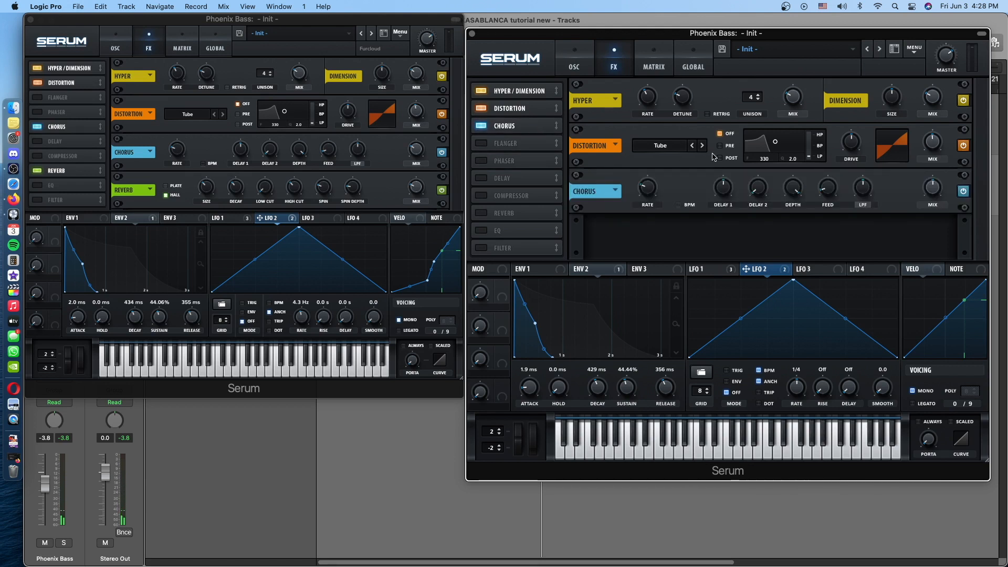
mouse_move(928, 190)
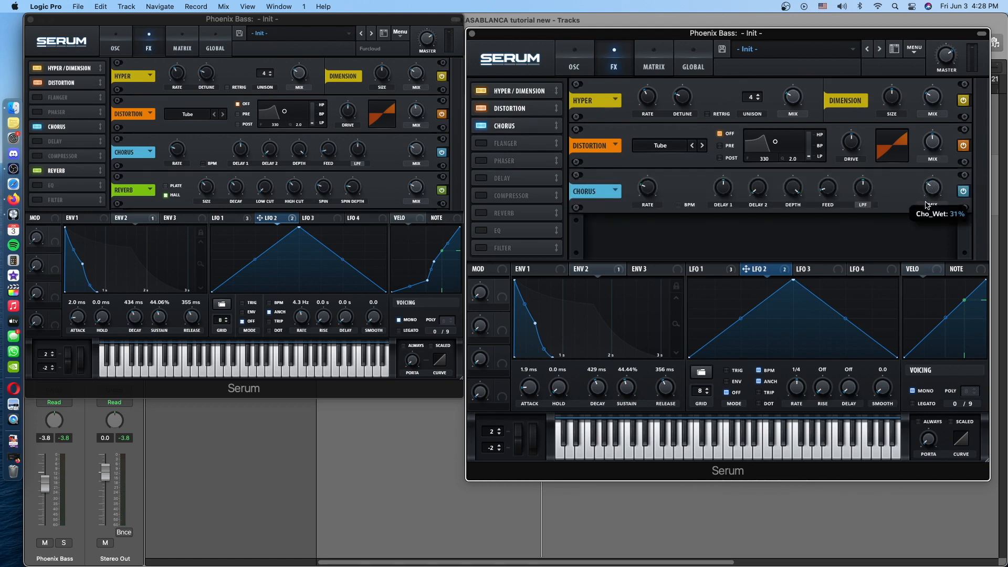
drag(925, 204, 925, 207)
key(space)
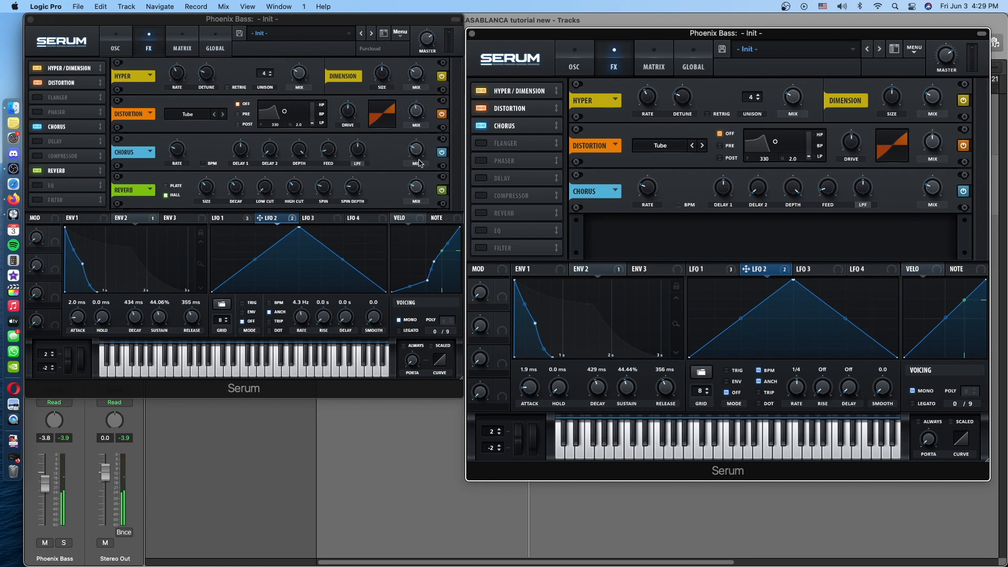
Enable the Reverb effect, lower its mix to match the reference patch, and play the sound.
click(483, 213)
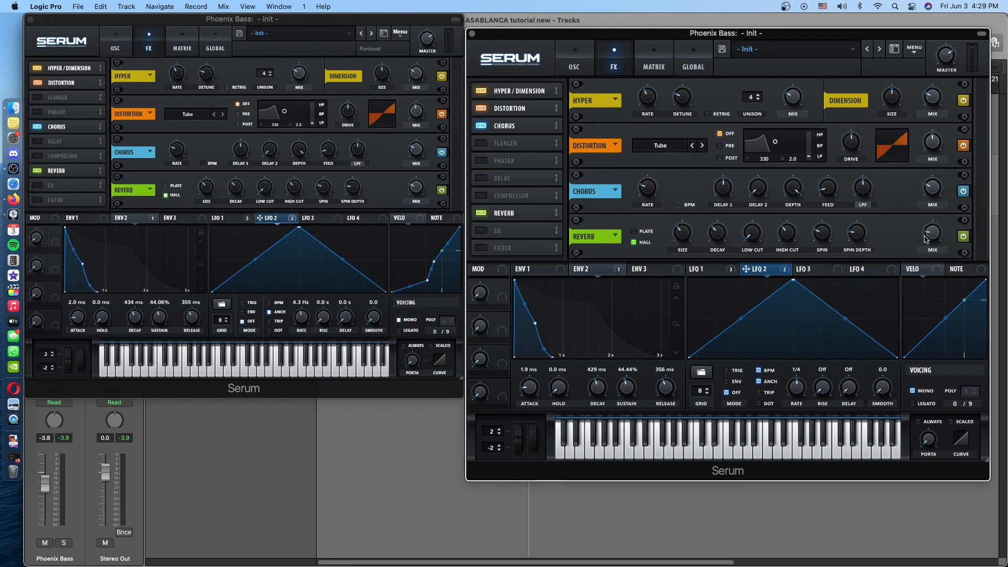
key(space)
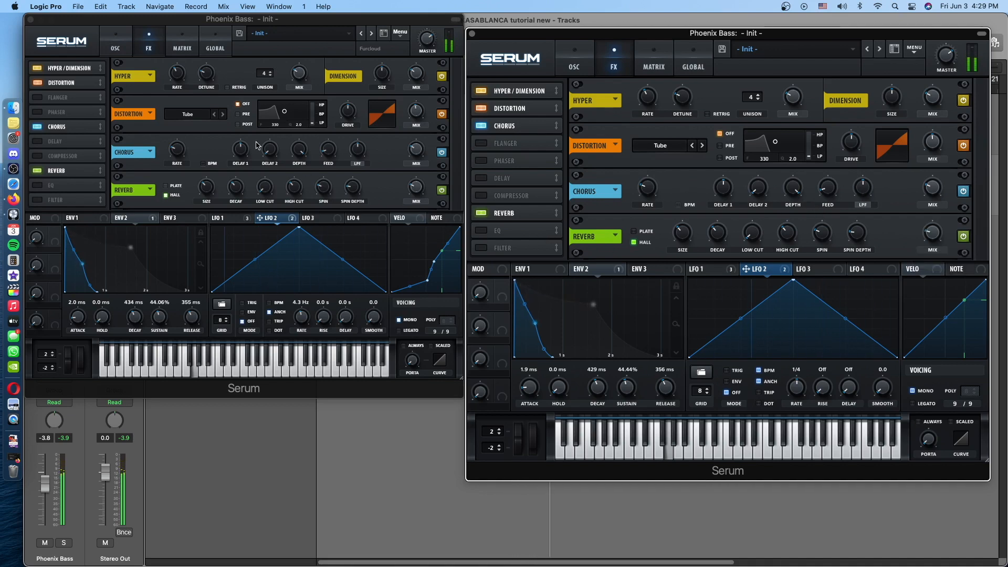
Add a modulation from Chaos1 to Mast.Tun in the new patch's modulation matrix, following the reference patch.
click(119, 45)
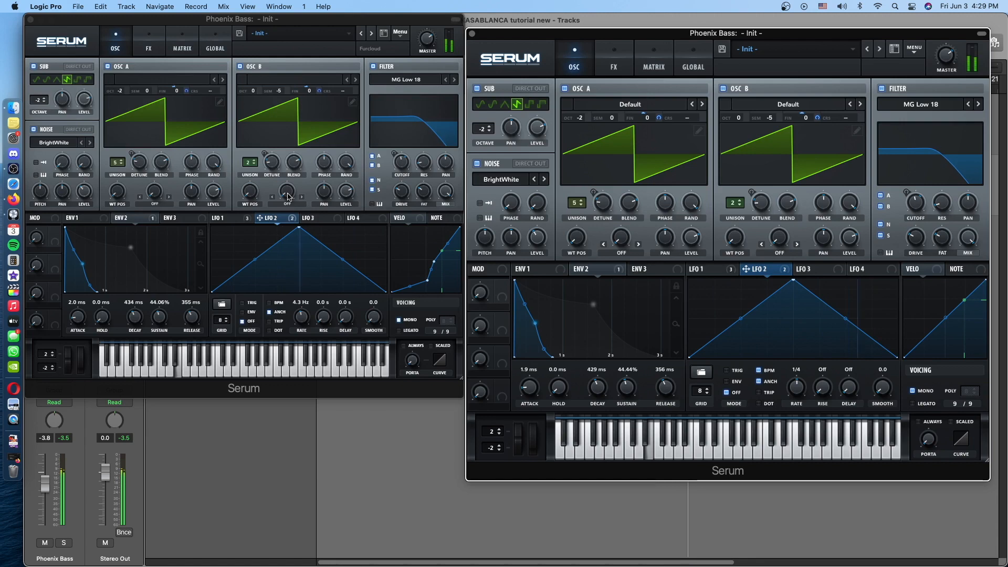
click(182, 45)
click(663, 64)
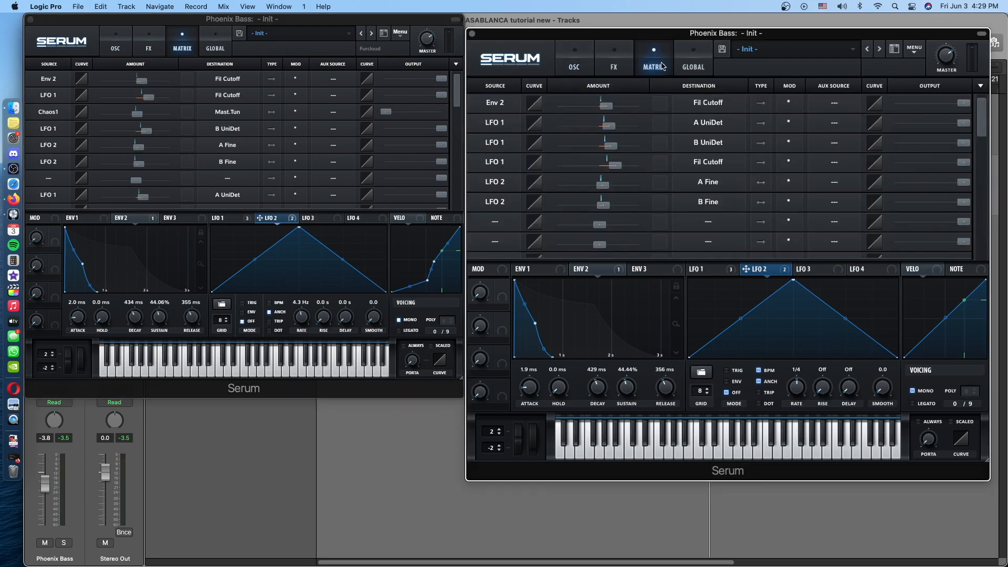
mouse_move(459, 98)
mouse_down()
mouse_move(459, 122)
mouse_move(458, 79)
mouse_up()
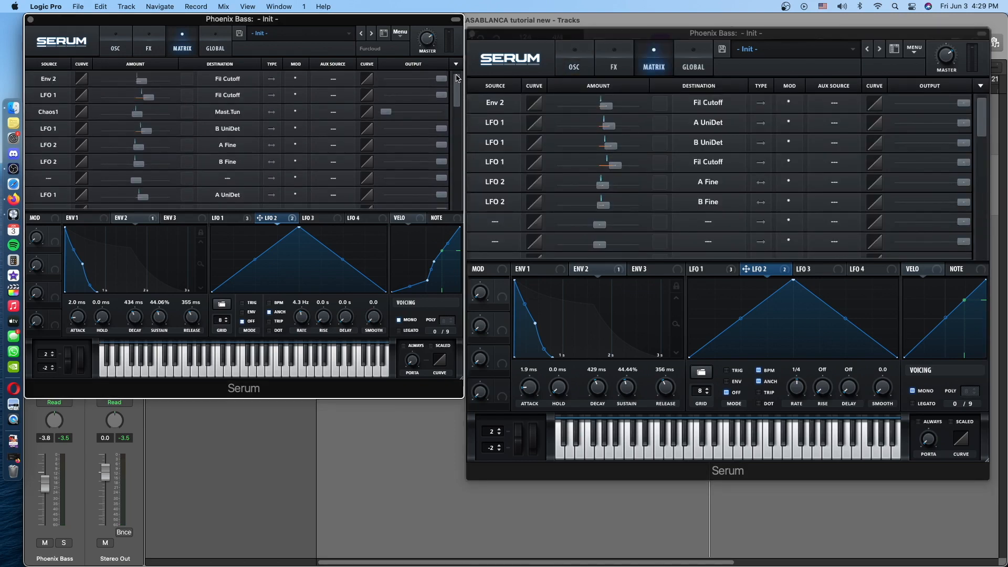
click(497, 221)
key(Return)
click(681, 226)
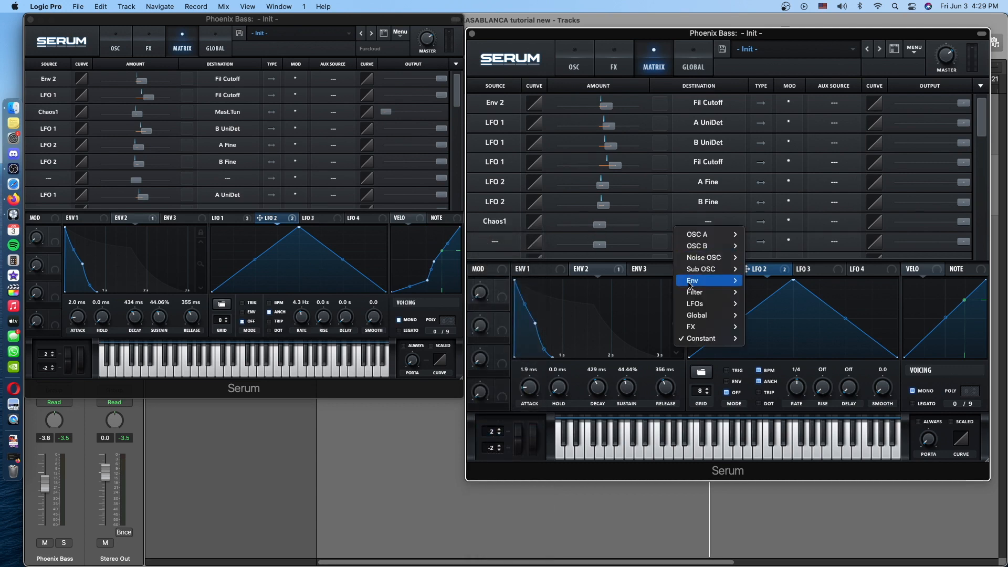
mouse_move(701, 315)
click(753, 316)
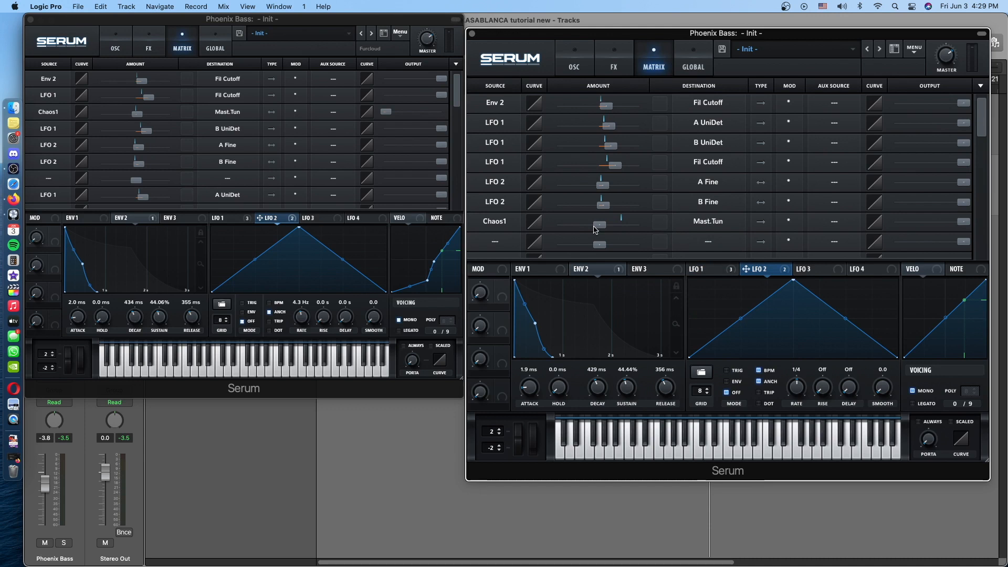
Give the Chaos1 modulation of master tuning a small amount, lower its output to match the reference, and play the sound.
mouse_move(603, 229)
drag(960, 225, 863, 228)
key(space)
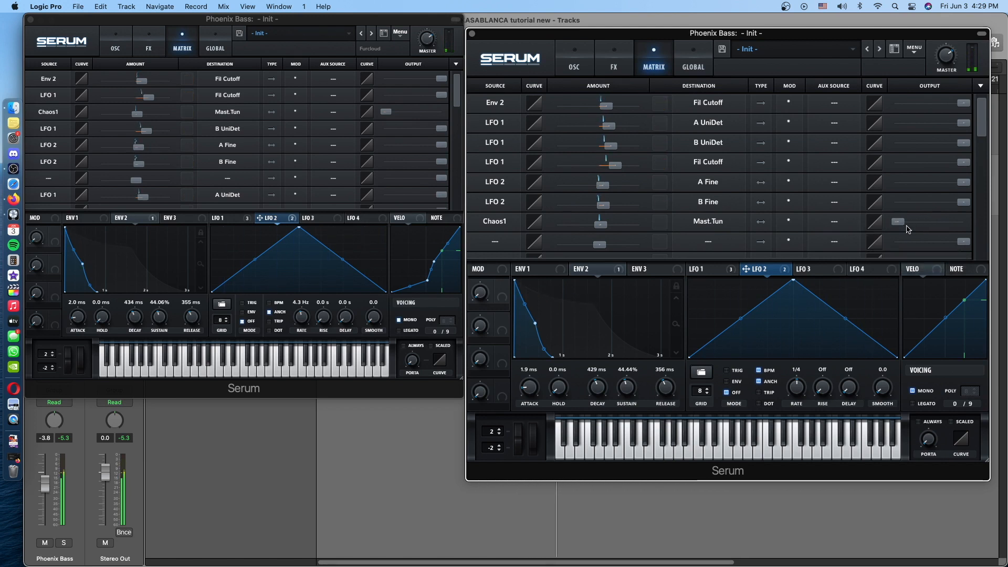
drag(983, 114, 981, 54)
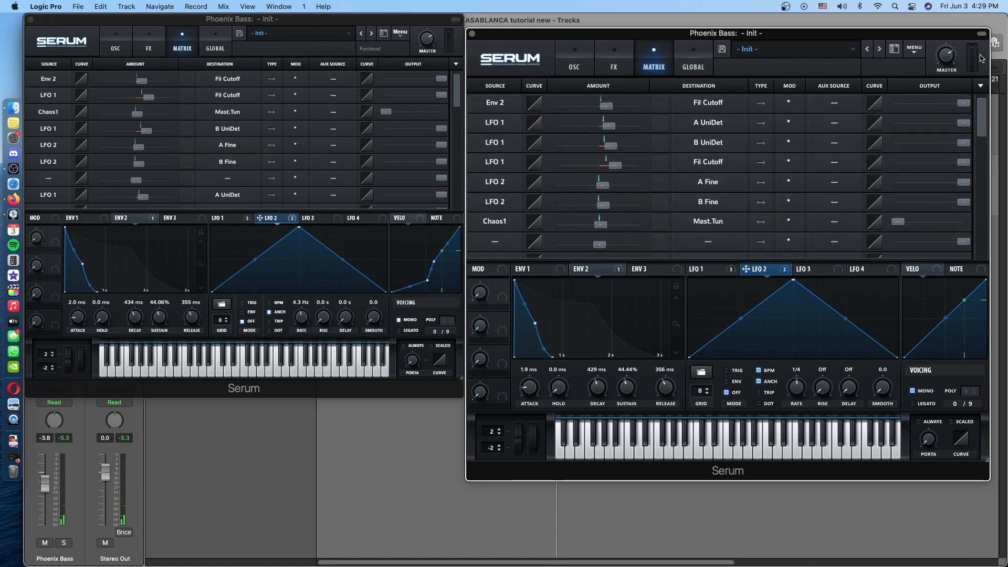
Check the effects and oscillator settings of both patches and close both Serum windows.
click(597, 59)
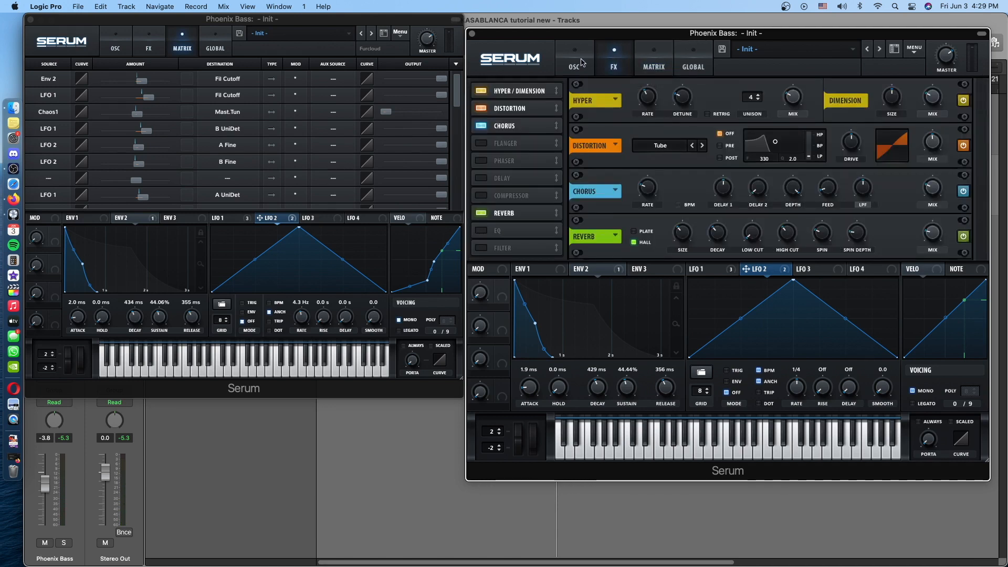
click(575, 65)
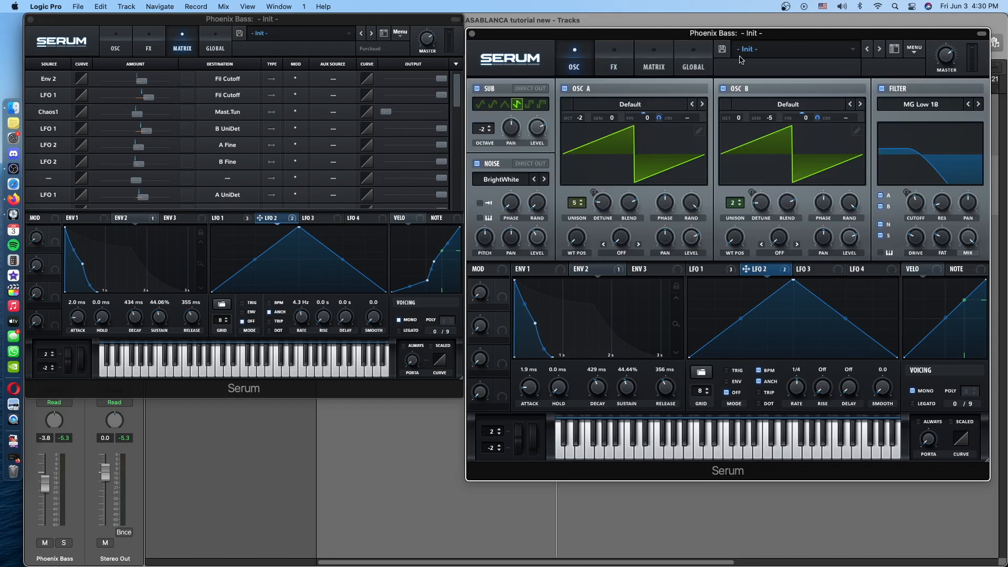
click(148, 46)
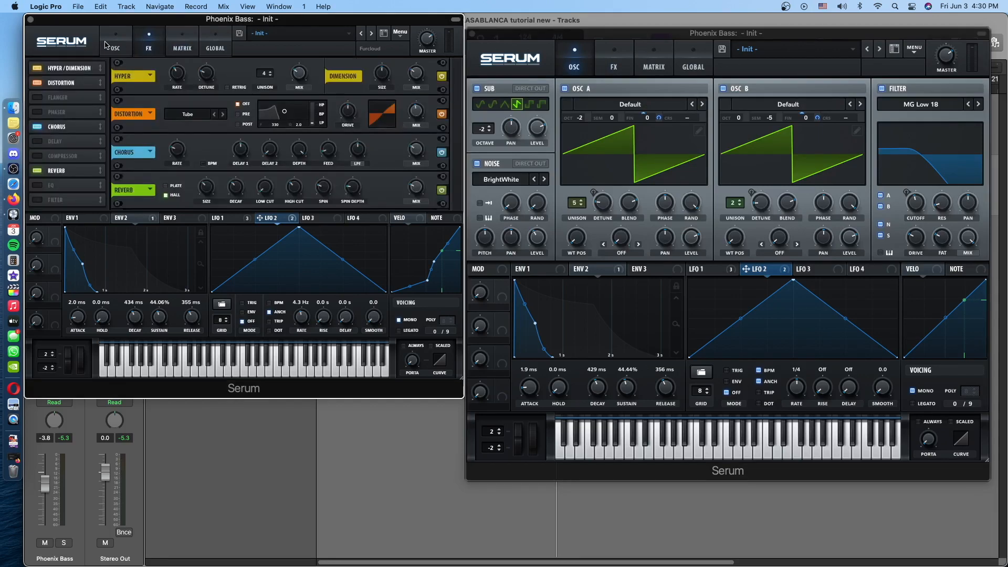
click(124, 45)
click(30, 20)
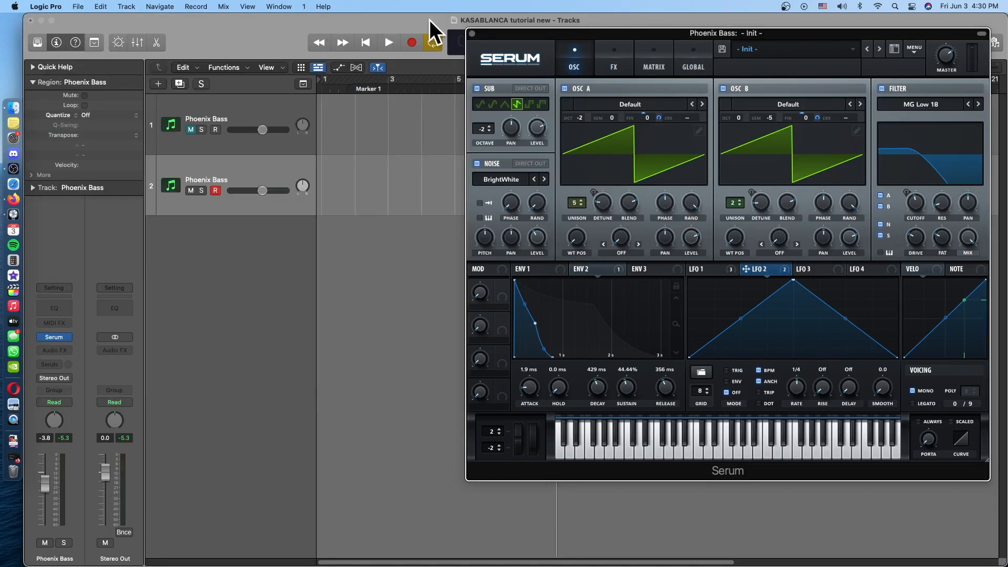
click(472, 34)
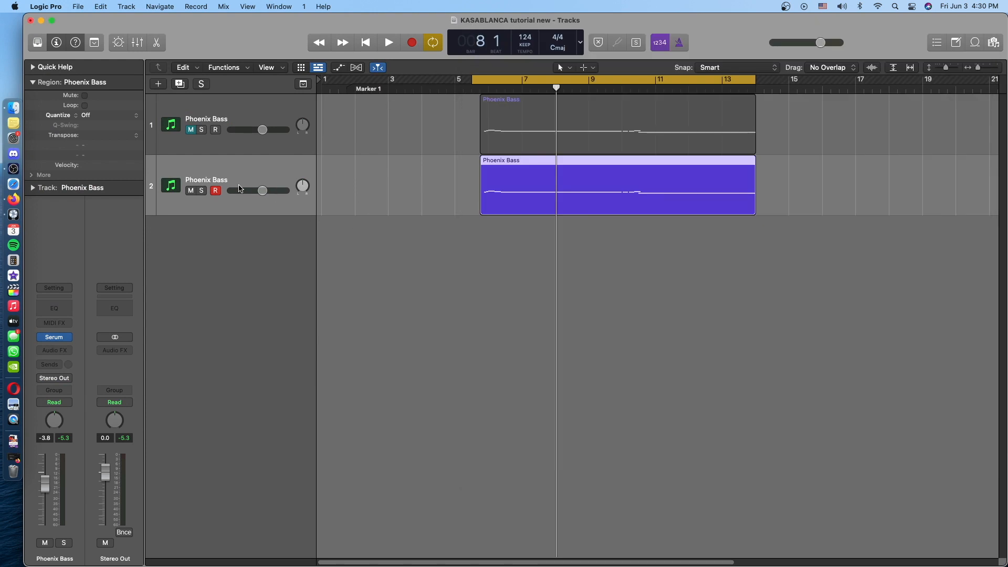
Compare the two Phoenix Bass tracks by ear, playing track 1 soloed and then track 2 soloed.
click(190, 130)
click(201, 130)
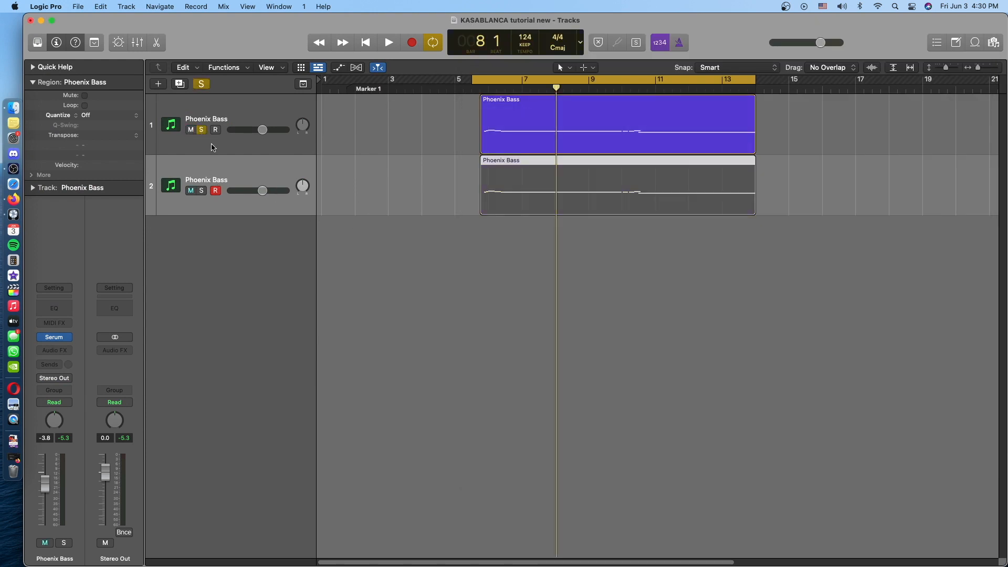
key(space)
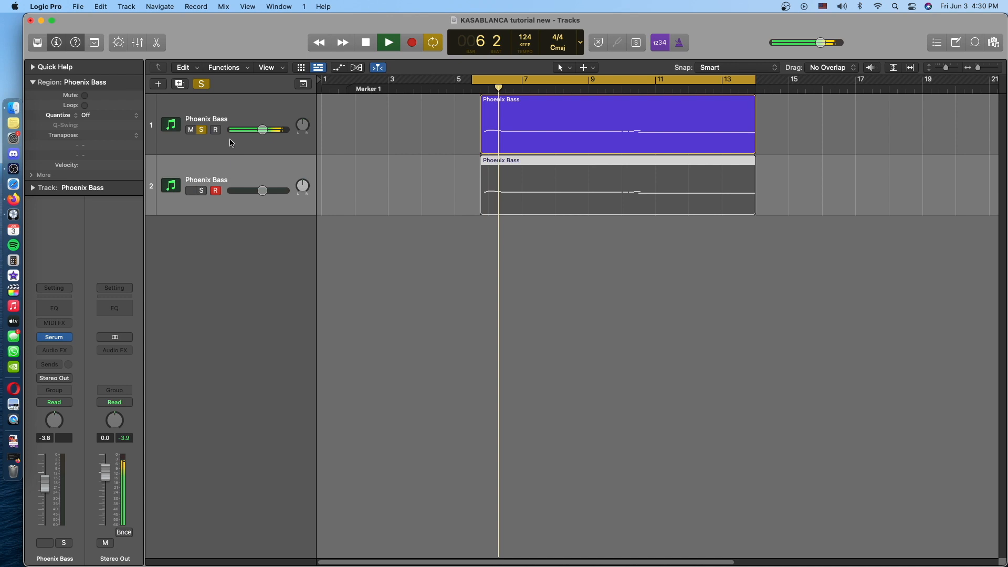
click(205, 131)
click(204, 191)
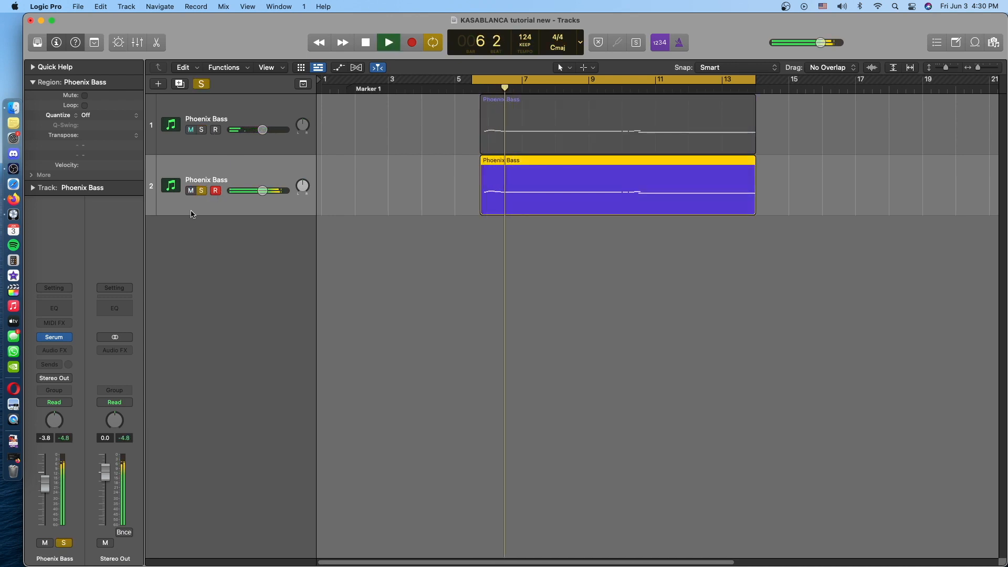
key(space)
Examine the full note pattern of track 2's Phoenix Bass region in the Piano Roll and close the editor.
double_click(541, 196)
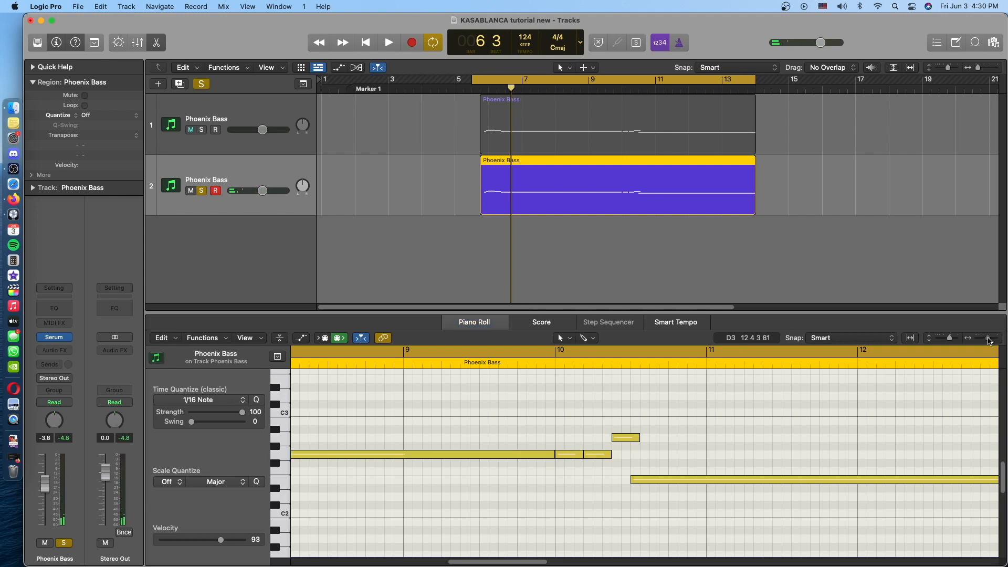
drag(986, 337, 984, 338)
scroll(749, 391, left, 5)
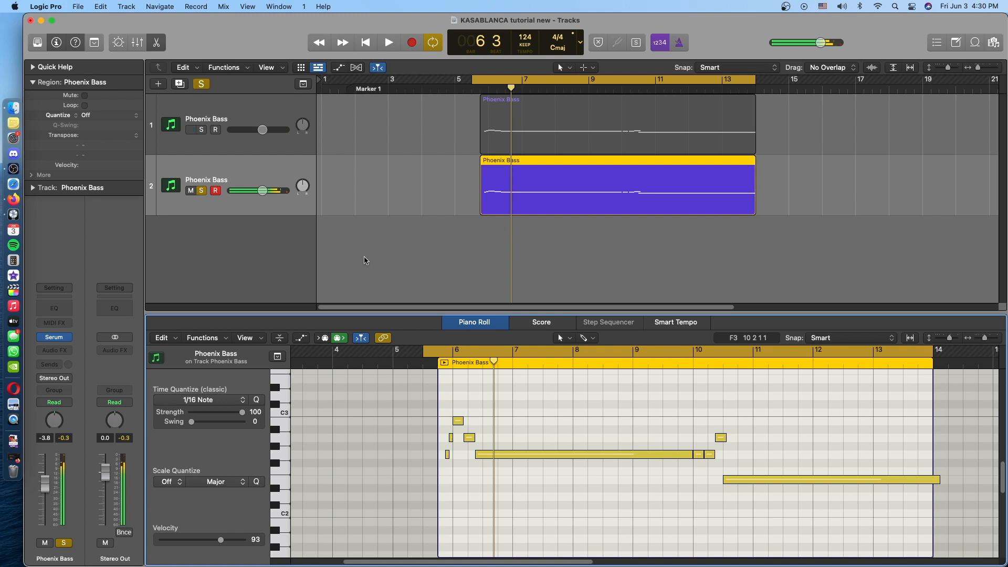
key(e)
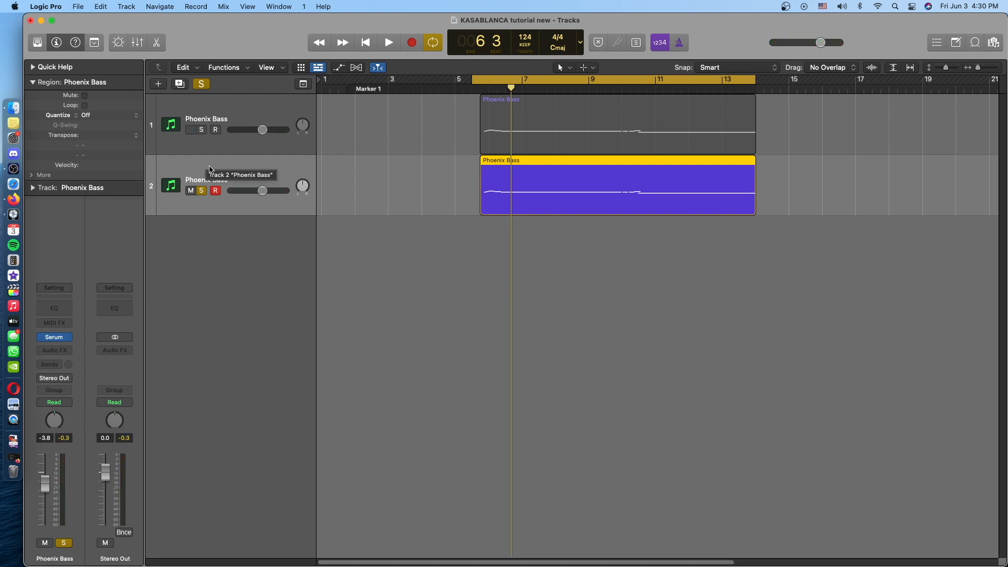